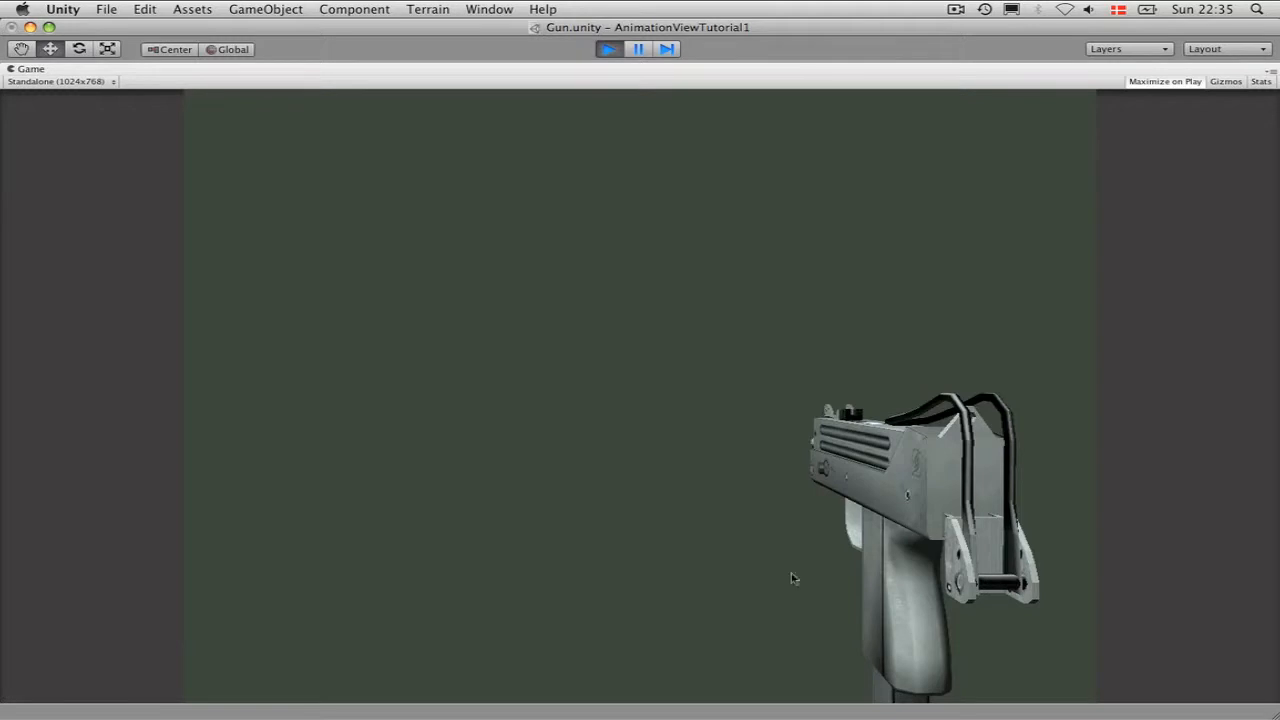
- Test the gun's firing and reload animations in the running game, and exit play mode
{"action": "left_click", "coordinate": [492, 425]}
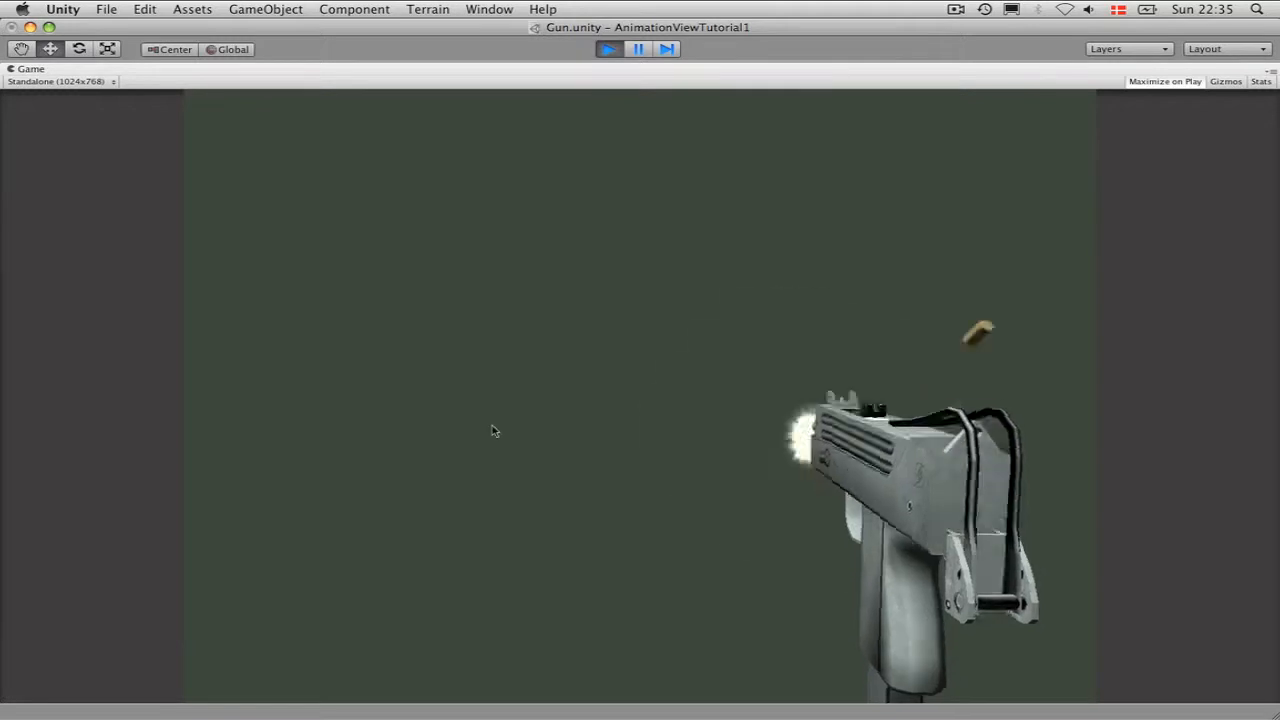
{"action": "left_click", "coordinate": [492, 425]}
{"action": "left_click", "coordinate": [492, 425]}
{"action": "left_click", "coordinate": [492, 425]}
{"action": "left_click", "coordinate": [492, 431]}
{"action": "left_click", "coordinate": [492, 431]}
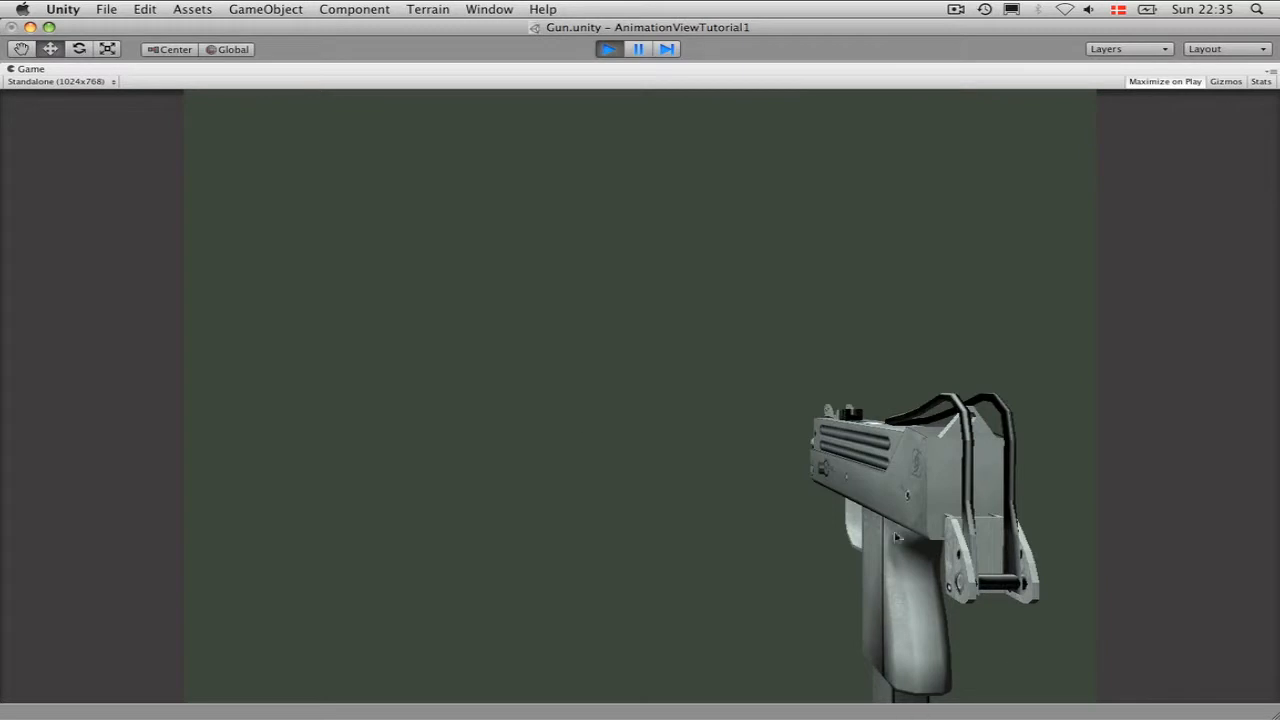
{"action": "left_click", "coordinate": [477, 378]}
{"action": "left_click", "coordinate": [477, 378]}
{"action": "left_click", "coordinate": [477, 378]}
{"action": "left_click", "coordinate": [477, 378]}
{"action": "key", "text": "r"}
{"action": "left_click", "coordinate": [607, 50]}
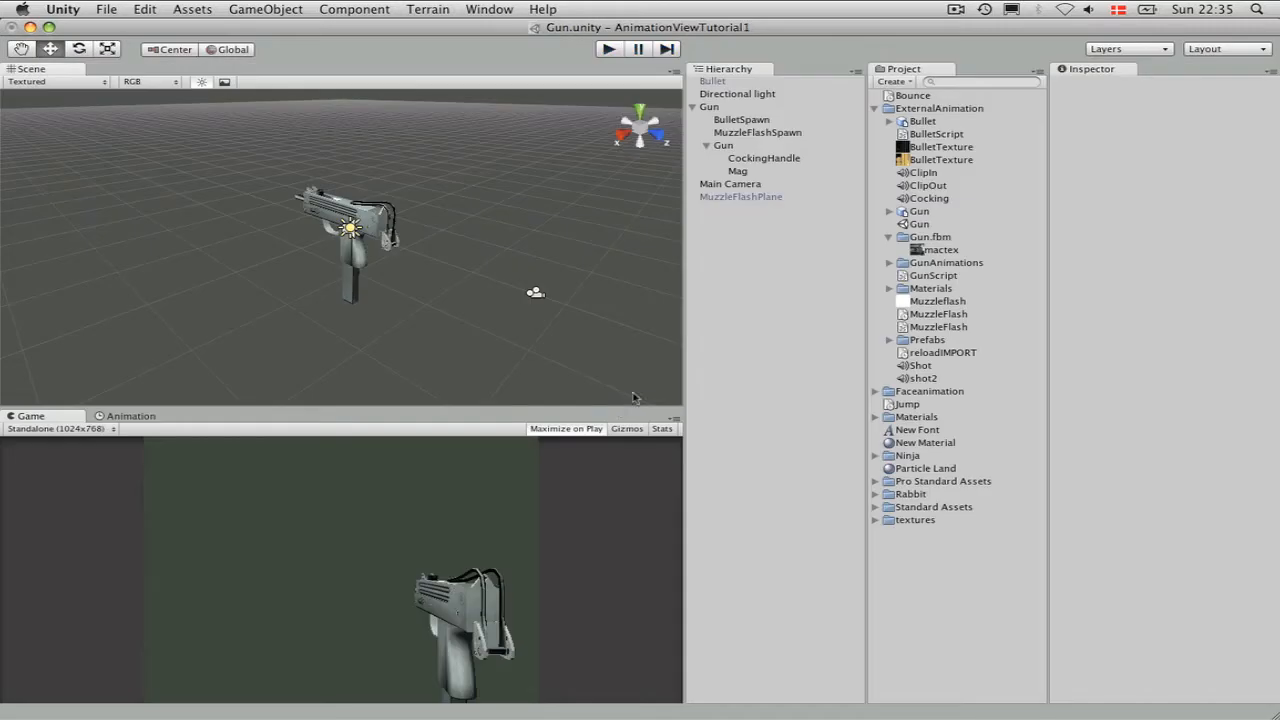
- Inspect the Gun model from the side and review its import settings through the split animations list
{"action": "left_click_drag", "start_coordinate": [277, 292], "coordinate": [350, 287], "text": "alt"}
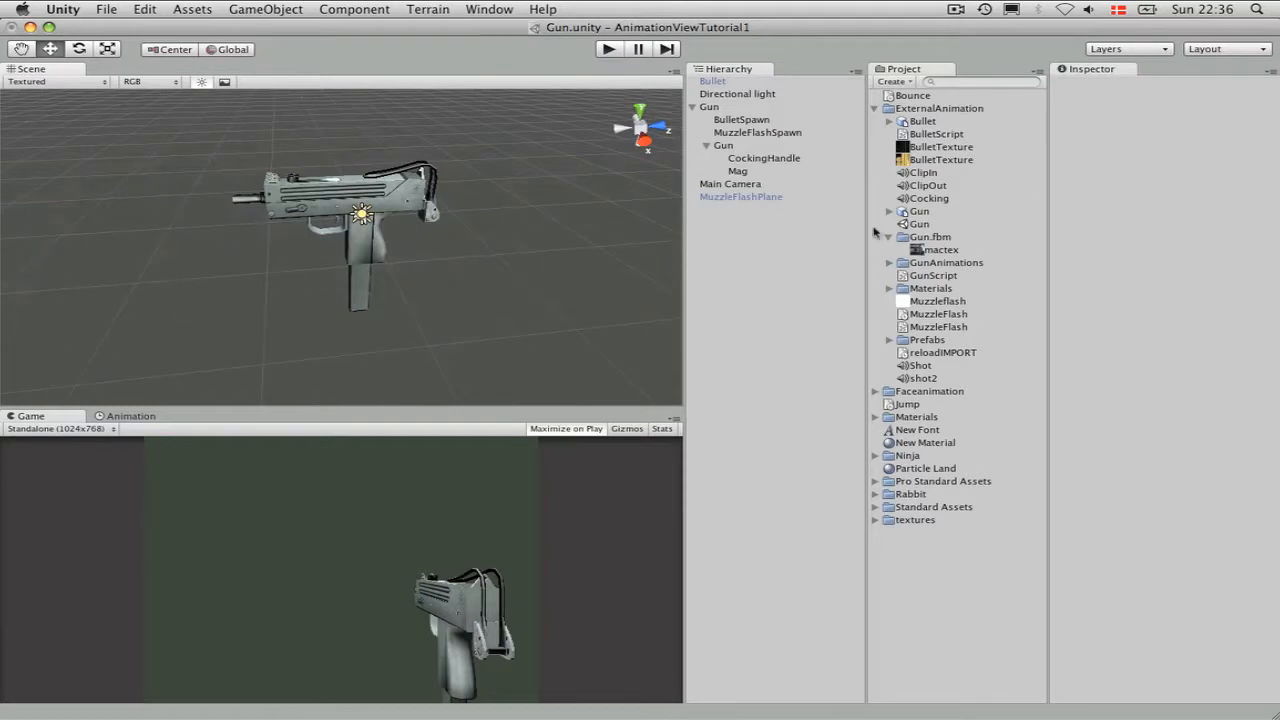
{"action": "left_click", "coordinate": [916, 212]}
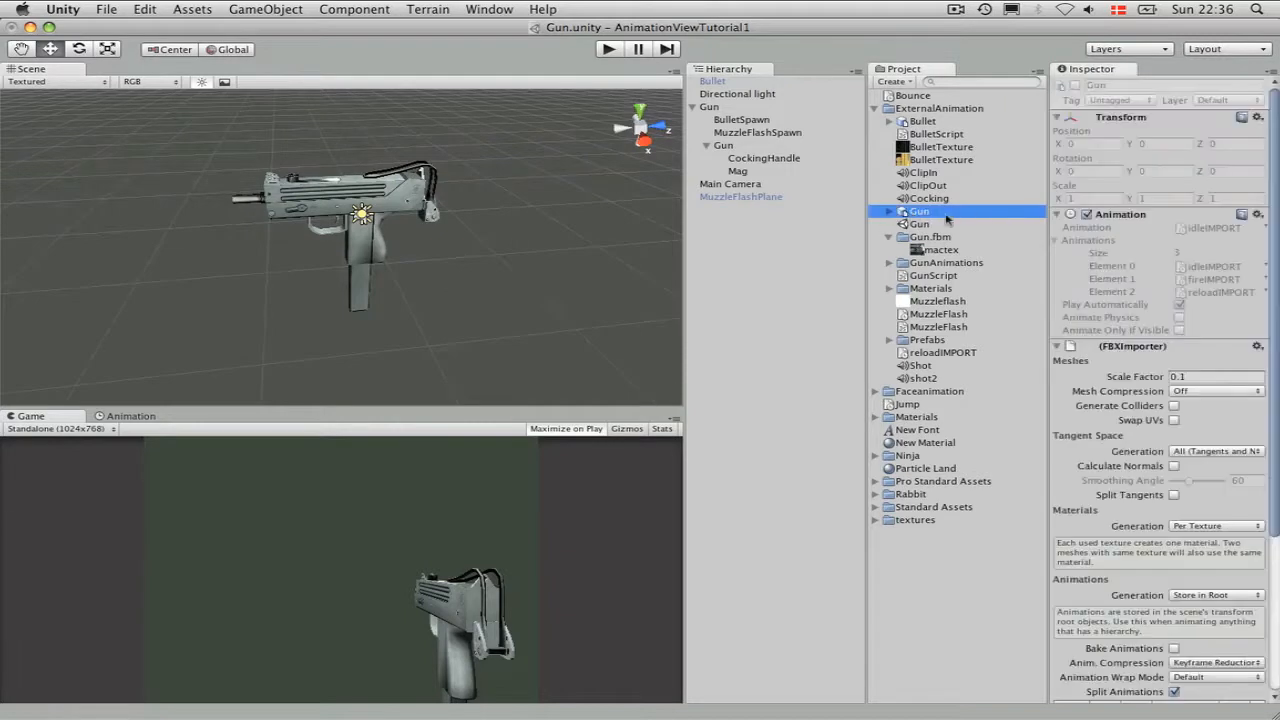
{"action": "scroll", "coordinate": [1108, 420], "scroll_direction": "down", "scroll_amount": 5}
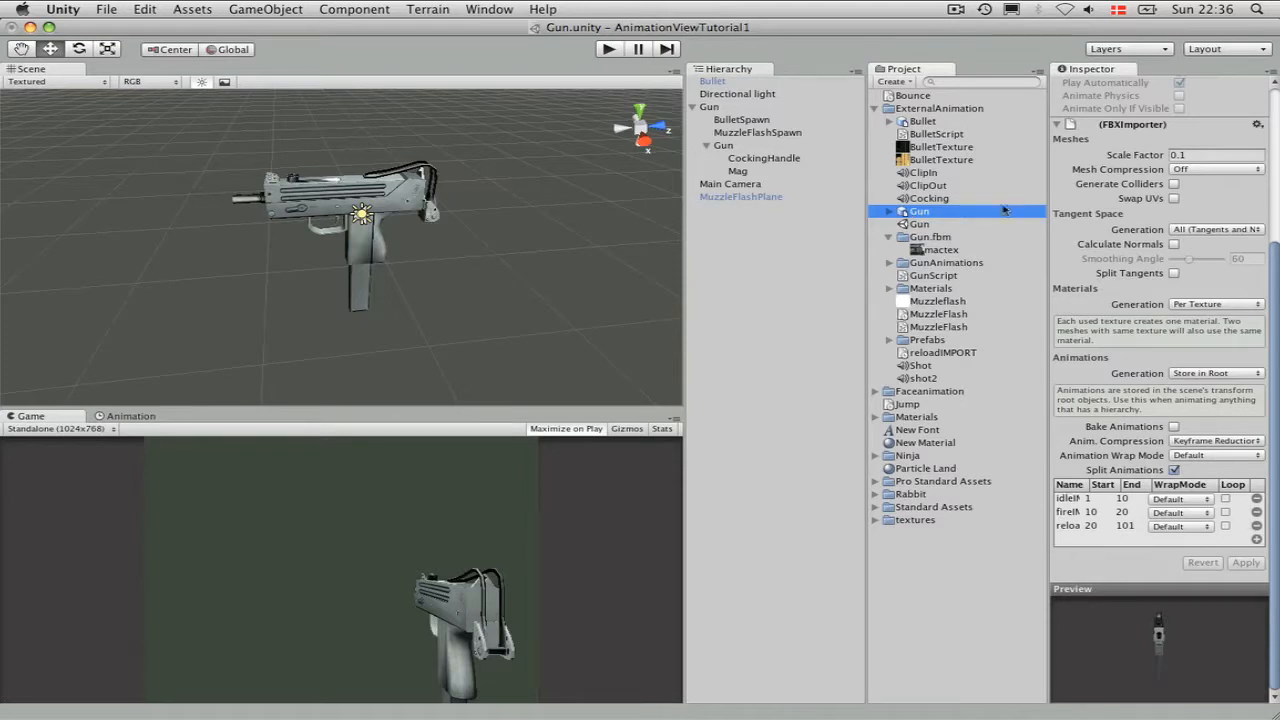
- Expand the imported Gun model and select its idleIMPORT, fireIMPORT and reloadIMPORT clips
{"action": "left_click", "coordinate": [889, 212]}
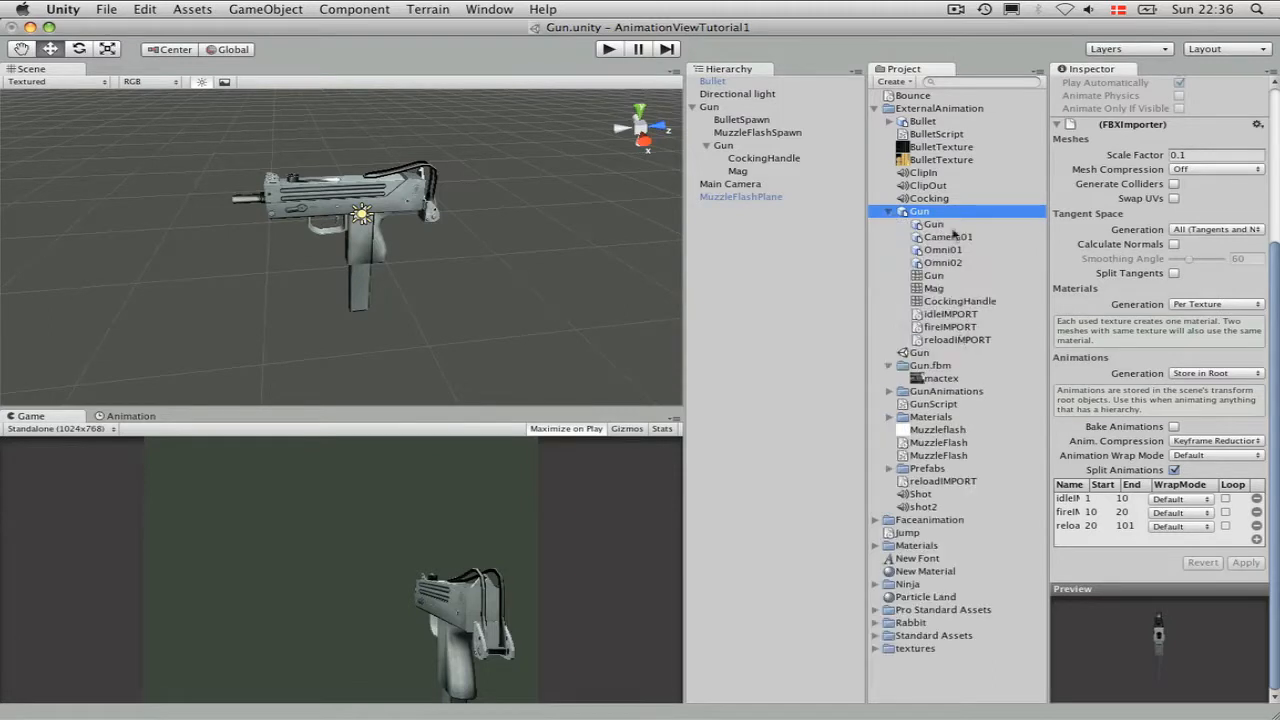
{"action": "left_click", "coordinate": [950, 316]}
{"action": "left_click", "coordinate": [955, 341], "text": "super"}
{"action": "left_click", "coordinate": [952, 329], "text": "super"}
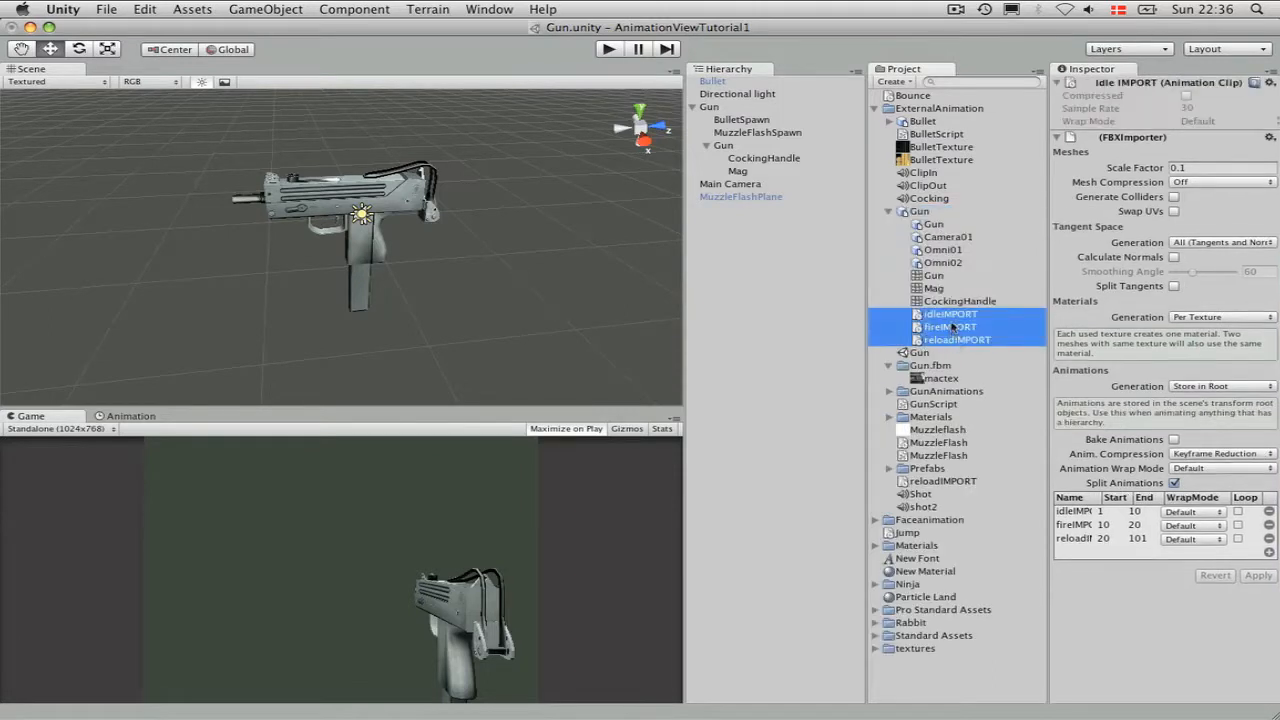
{"action": "left_click", "coordinate": [953, 340]}
{"action": "left_click", "coordinate": [951, 316]}
{"action": "left_click", "coordinate": [955, 341], "text": "super"}
{"action": "left_click", "coordinate": [952, 328], "text": "super"}
- Assign Gun - fireIMPORT to Element 0 of the scene Gun's animations and display that clip in the Animation view
{"action": "left_click", "coordinate": [132, 416]}
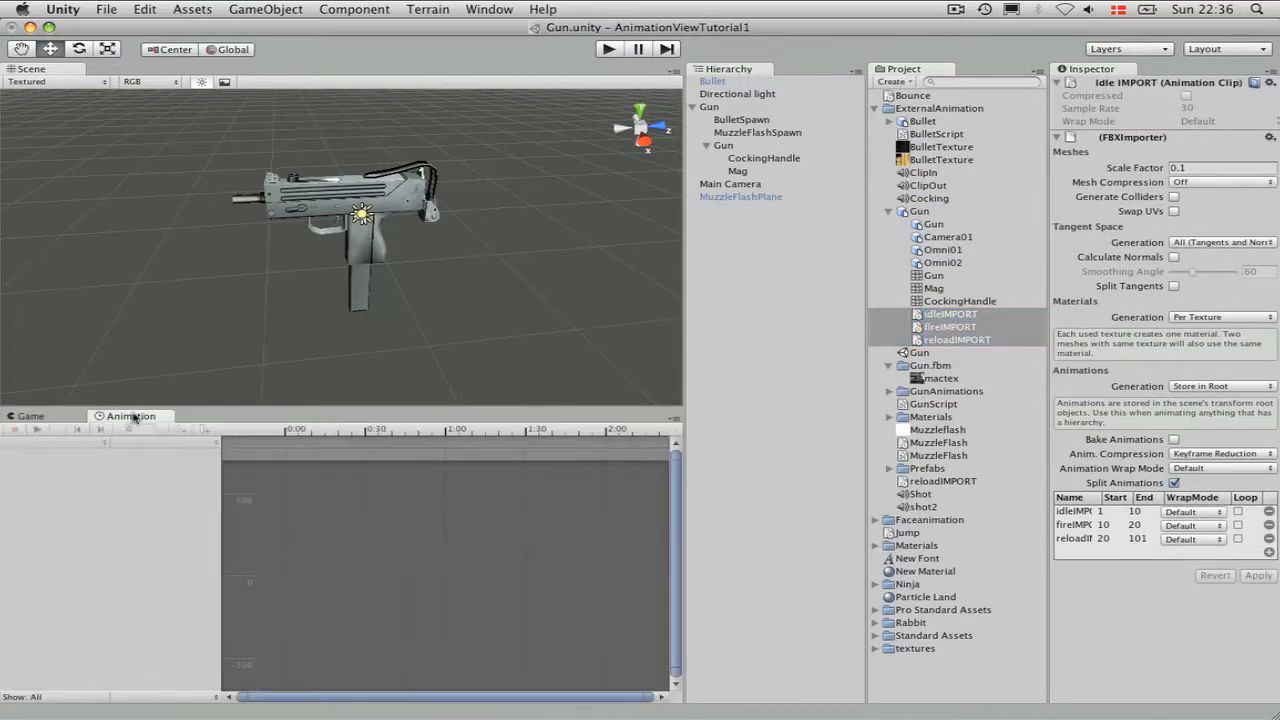
{"action": "left_click", "coordinate": [716, 109]}
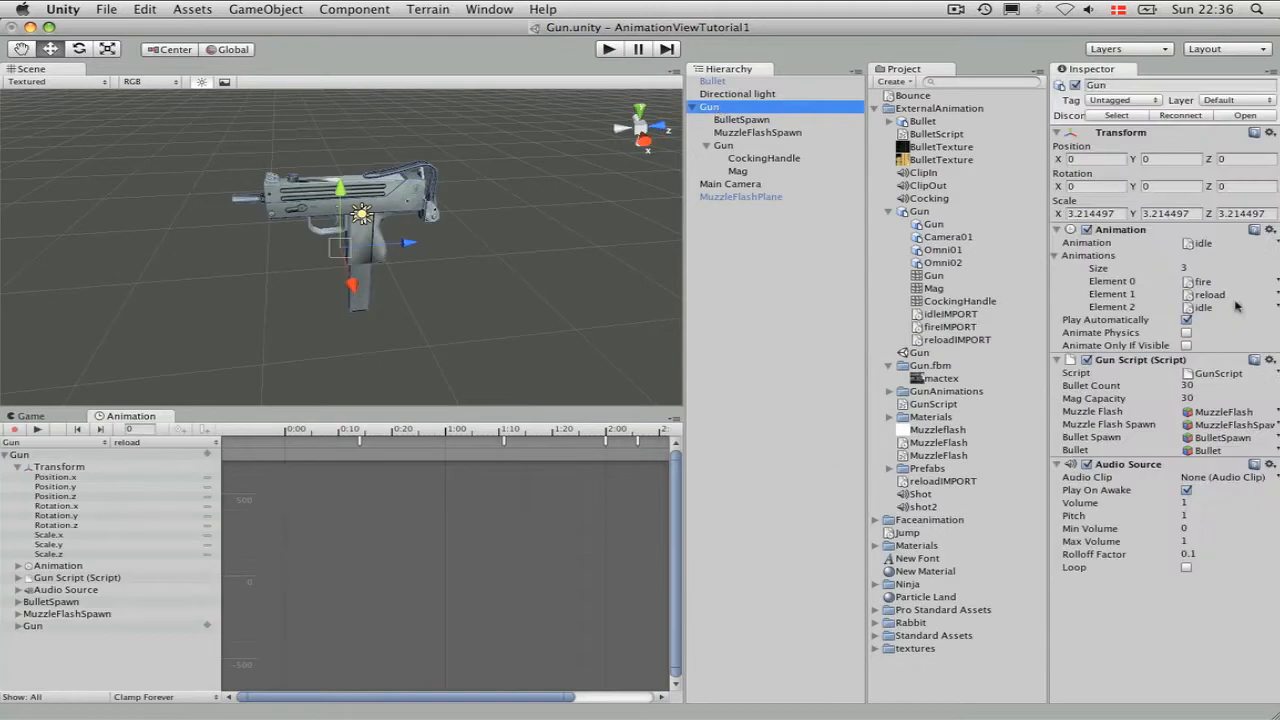
{"action": "left_click", "coordinate": [1274, 282]}
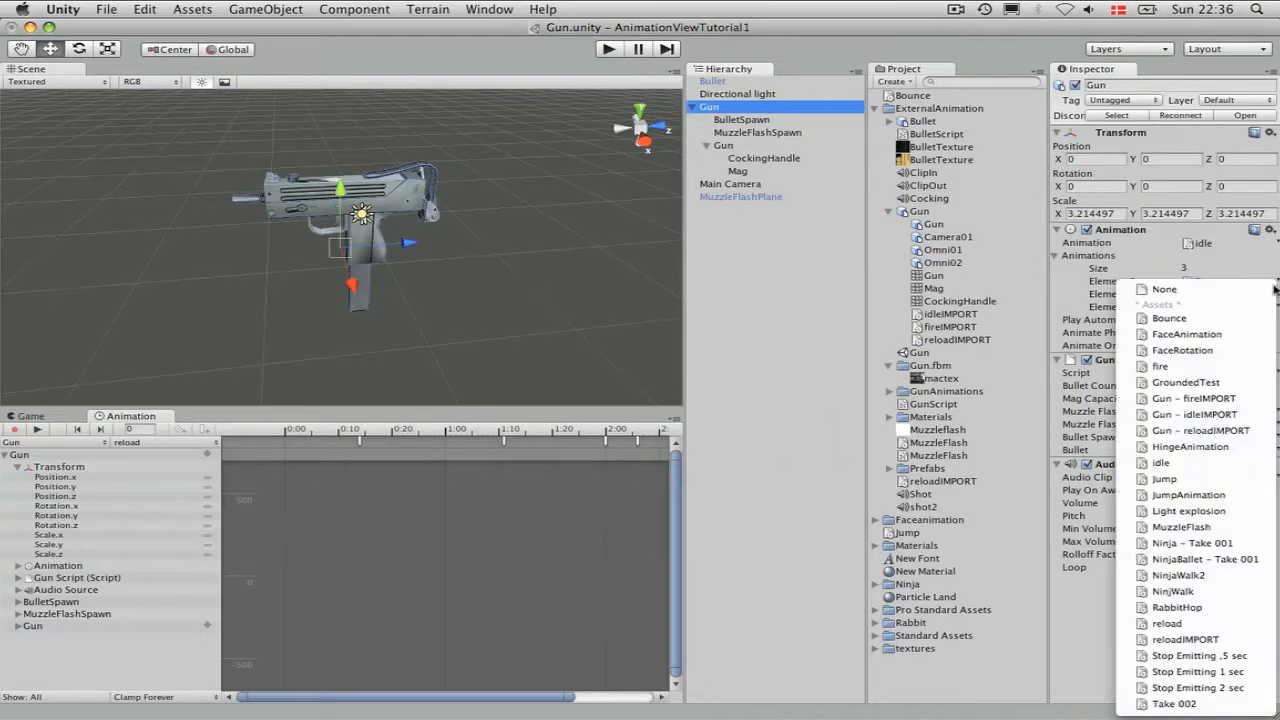
{"action": "left_click", "coordinate": [1232, 399]}
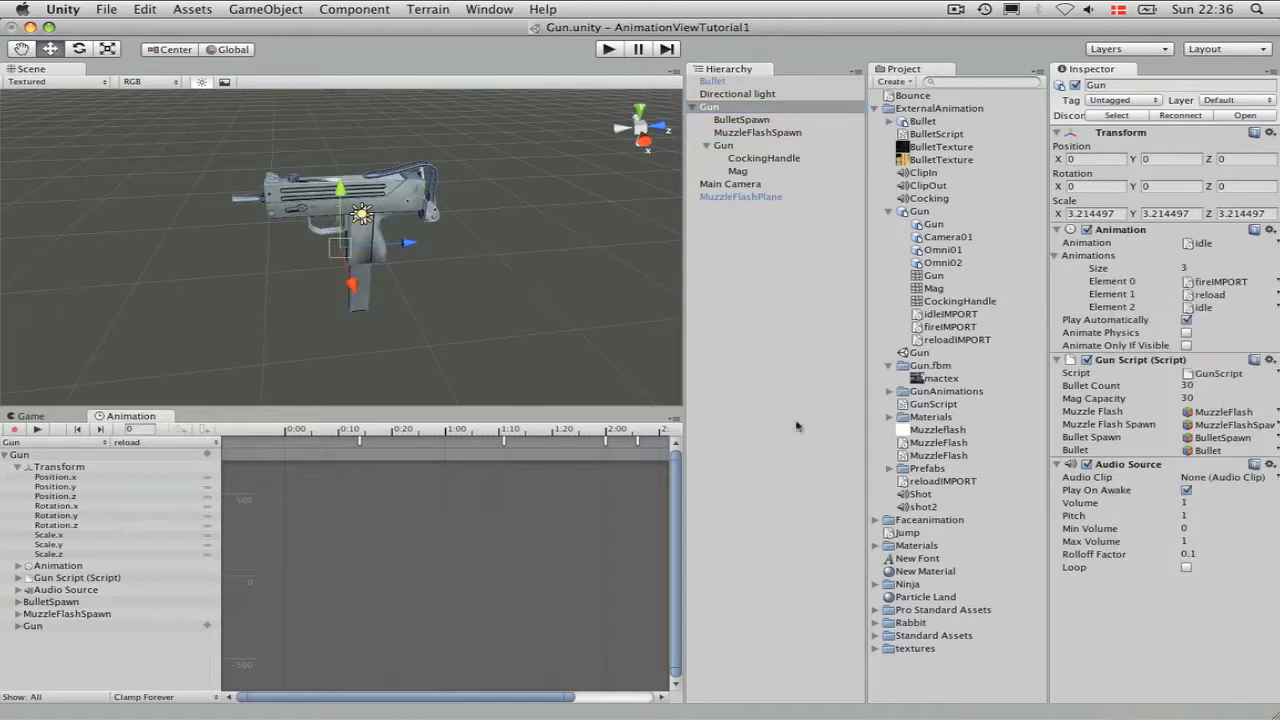
{"action": "left_click", "coordinate": [170, 442]}
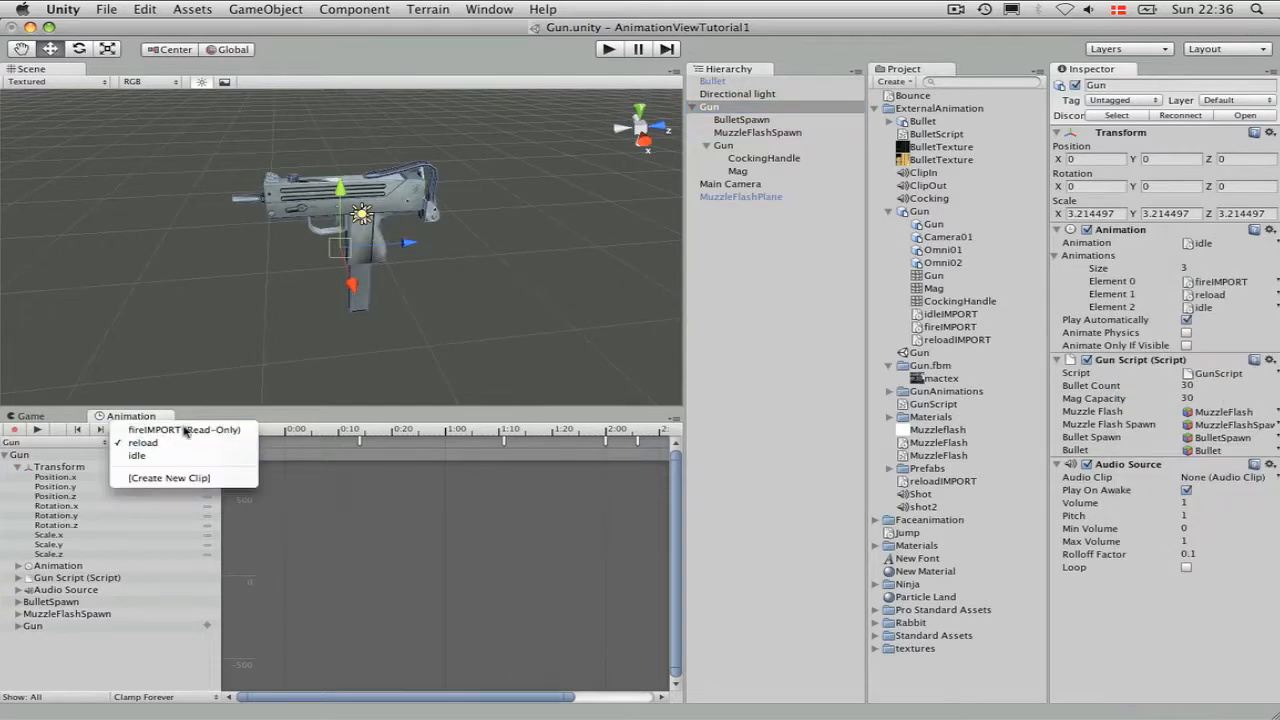
{"action": "left_click", "coordinate": [180, 429]}
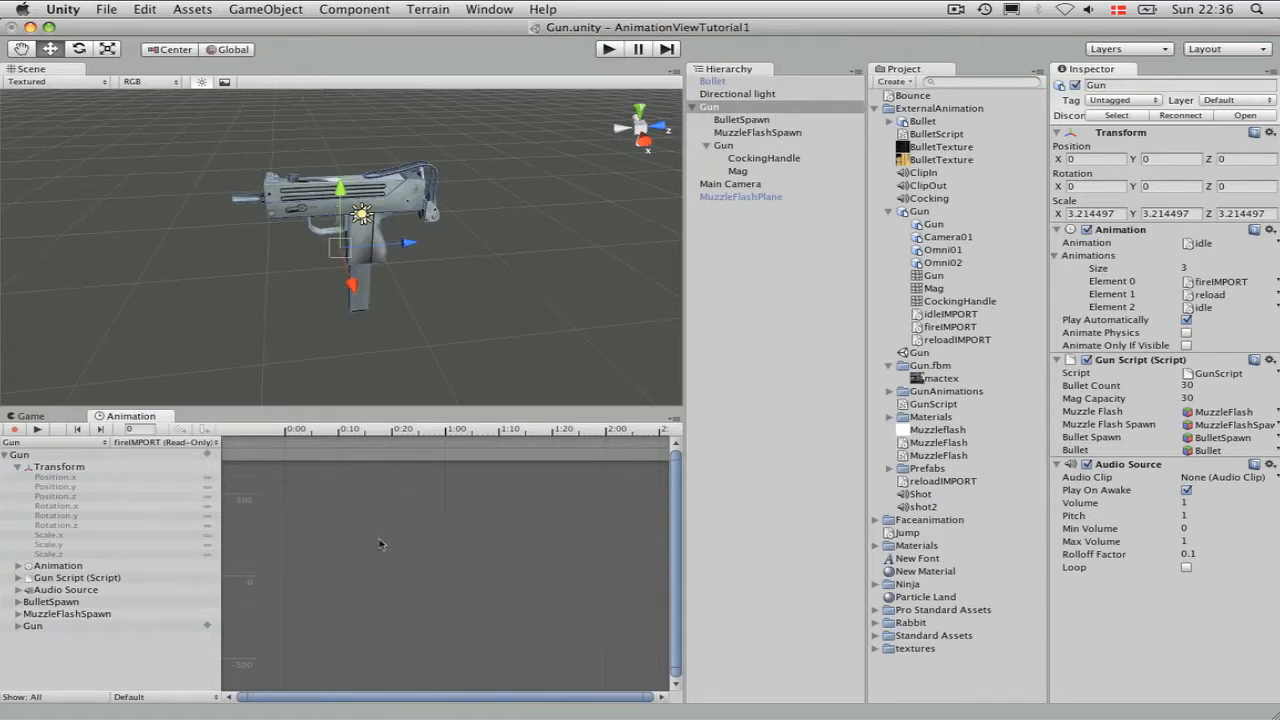
- Duplicate the Gun model's idleIMPORT, fireIMPORT and reloadIMPORT clips as separate assets
{"action": "left_click", "coordinate": [955, 316]}
{"action": "left_click", "coordinate": [957, 341], "text": "shift"}
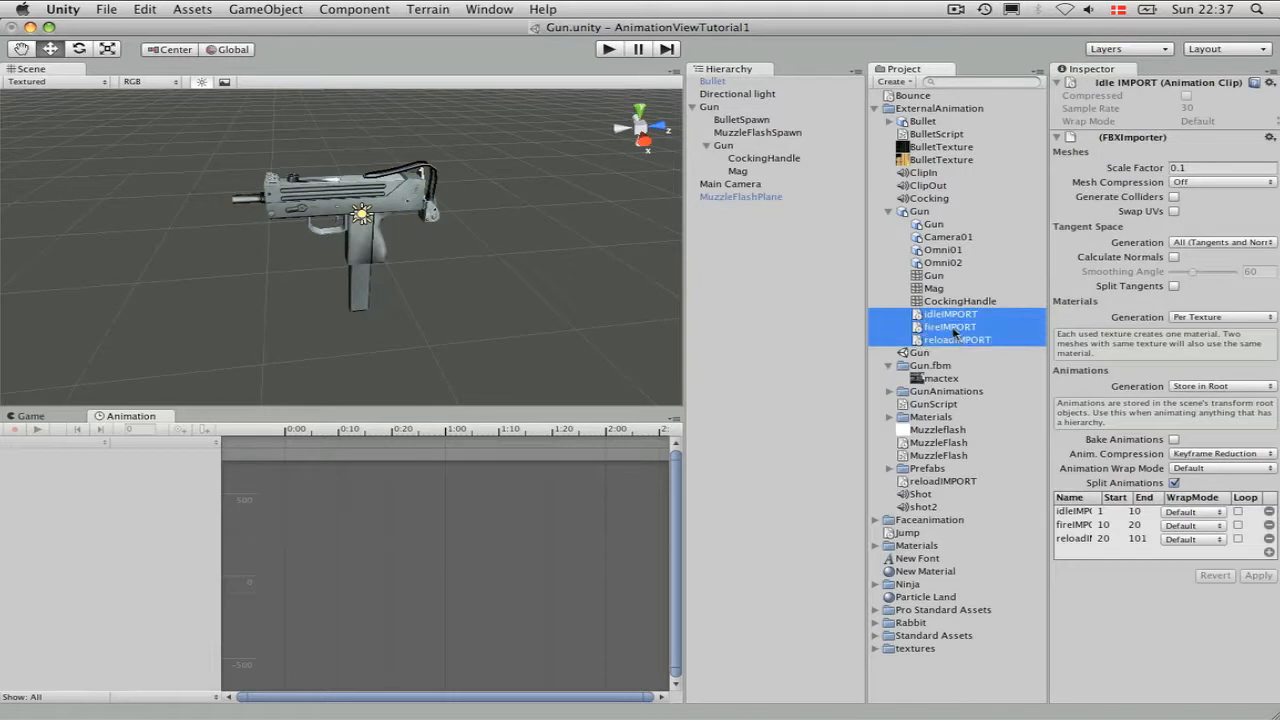
{"action": "right_click", "coordinate": [955, 334]}
{"action": "left_click", "coordinate": [941, 341]}
{"action": "left_click", "coordinate": [146, 9]}
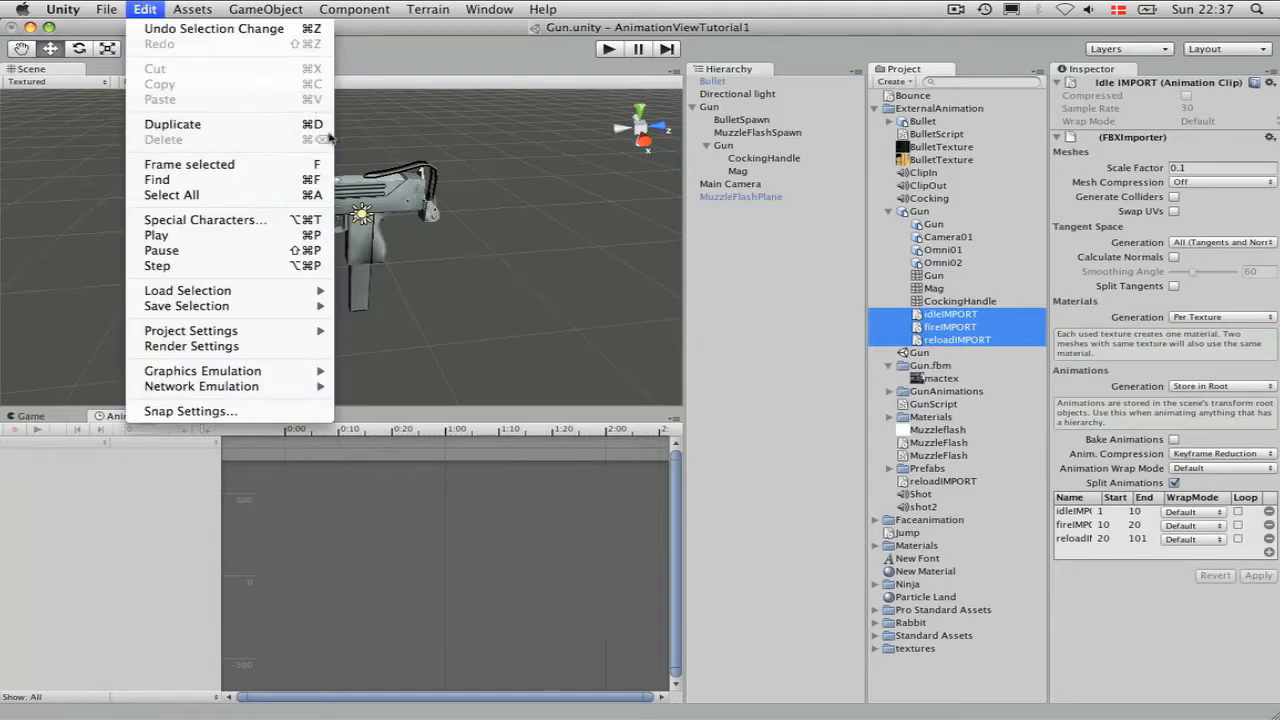
{"action": "left_click", "coordinate": [278, 132]}
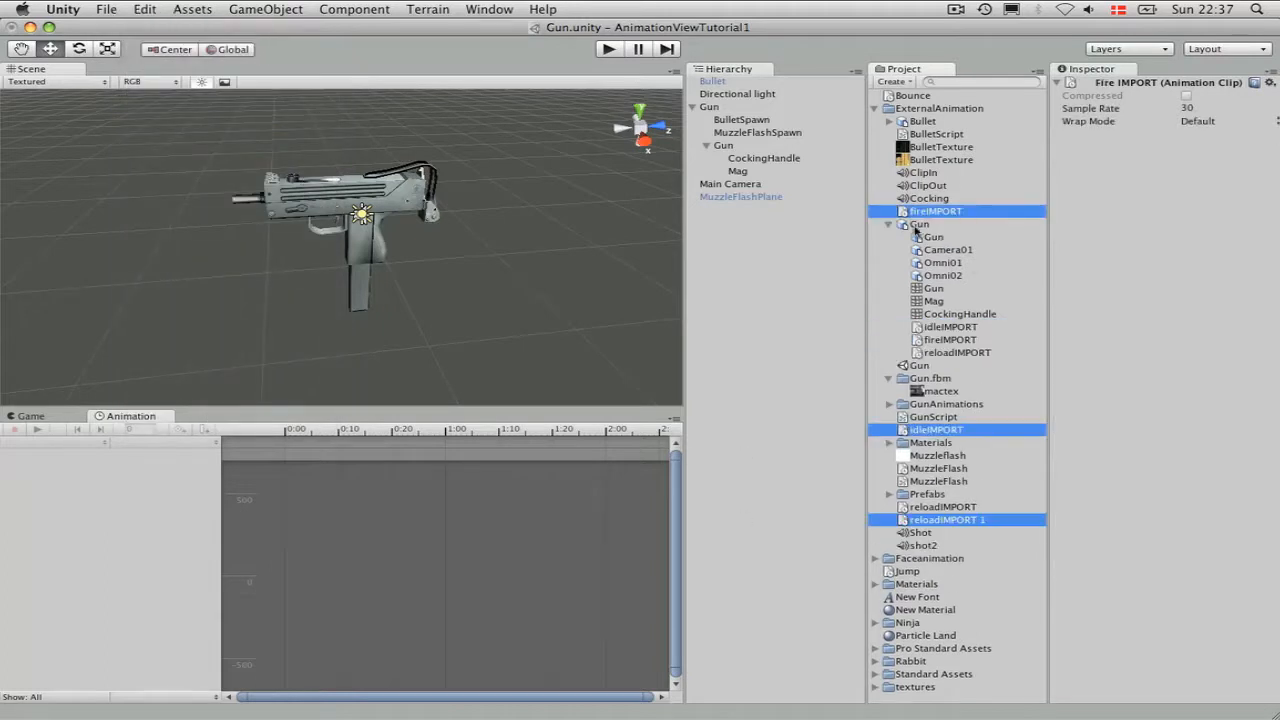
- Rename the duplicated fireIMPORT clip to fireEdit
{"action": "left_click", "coordinate": [947, 432]}
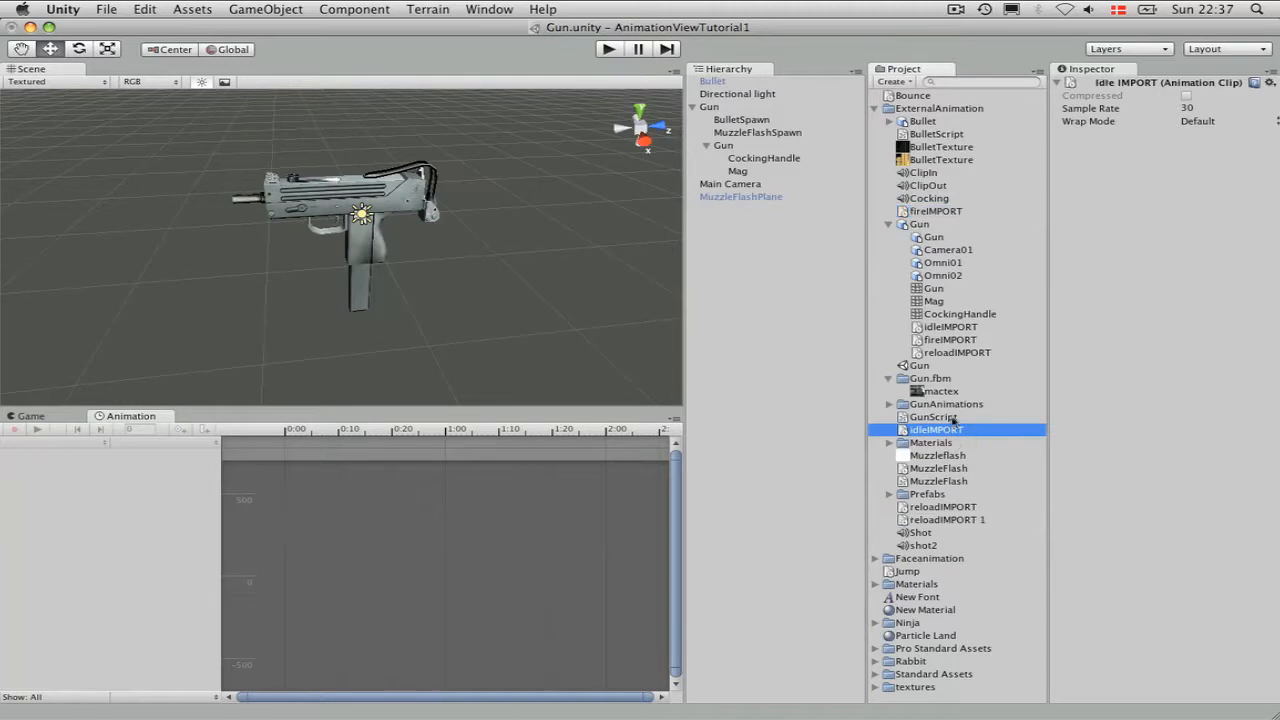
{"action": "right_click", "coordinate": [943, 216]}
{"action": "left_click", "coordinate": [927, 213]}
{"action": "left_click", "coordinate": [929, 213]}
{"action": "left_click_drag", "start_coordinate": [933, 214], "coordinate": [963, 507]}
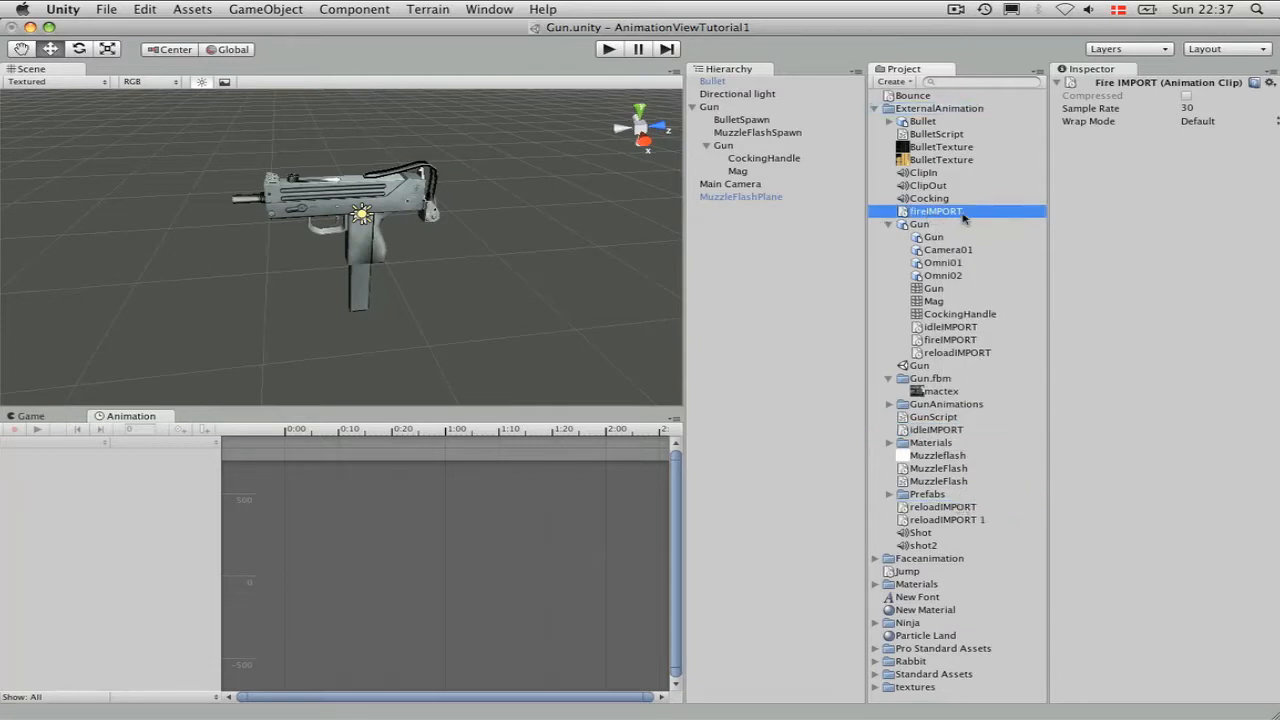
{"action": "key", "text": "Return"}
{"action": "key", "text": "Right"}
{"action": "key", "text": "shift+Left"}
{"action": "key", "text": "shift+Left"}
{"action": "key", "text": "shift+Left"}
{"action": "key", "text": "shift+Left"}
{"action": "key", "text": "shift+Left"}
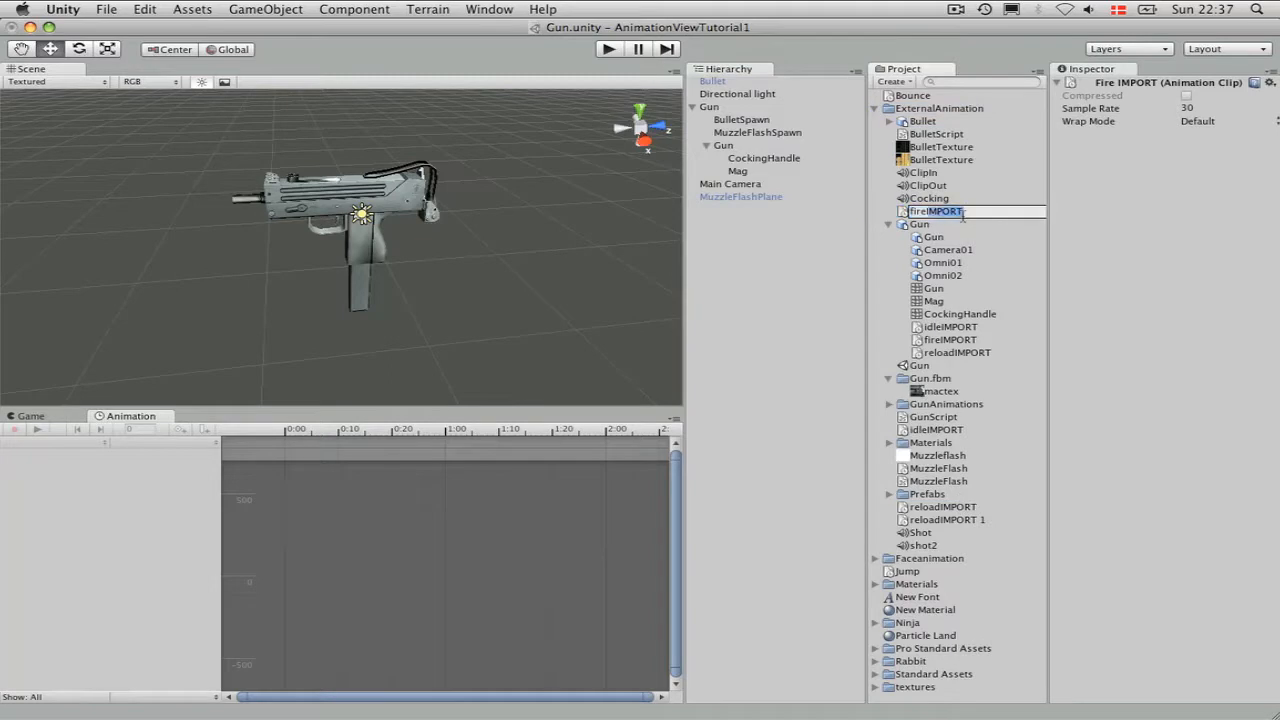
{"action": "type", "text": "Edit"}
{"action": "key", "text": "Return"}
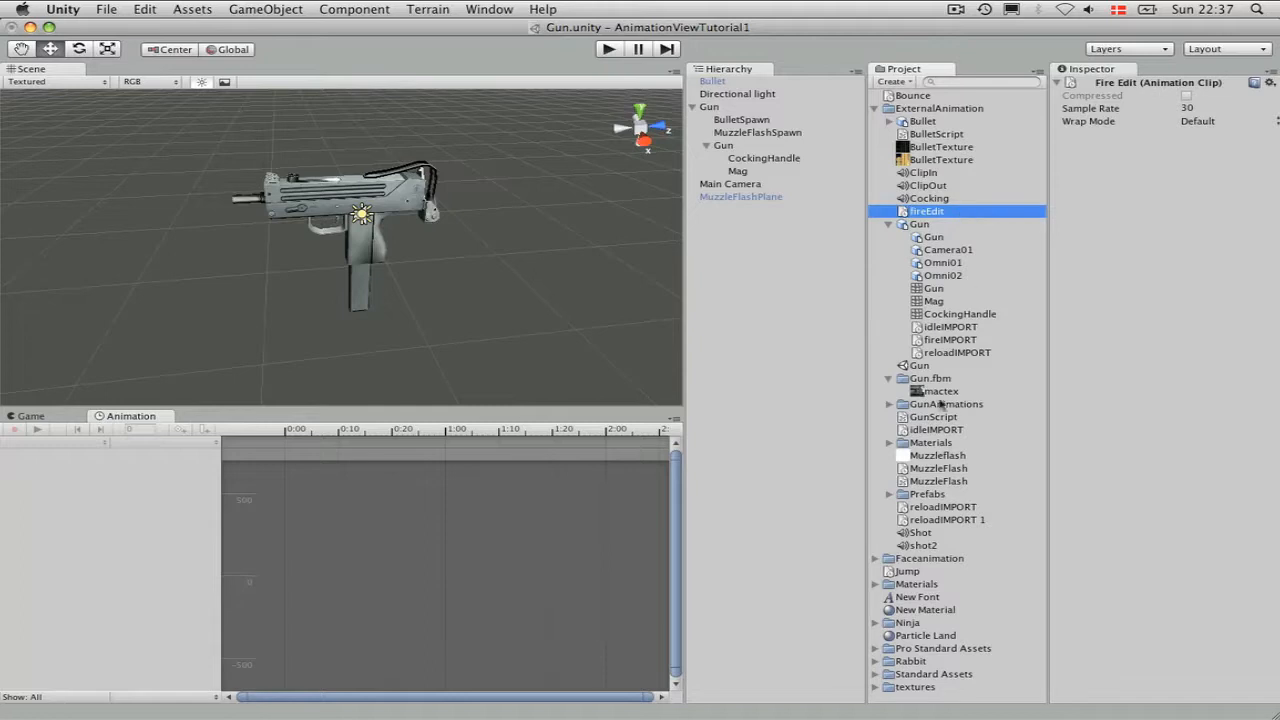
- Rename the duplicated clip reloadIMPORT 1 to reloadEdit
{"action": "left_click", "coordinate": [965, 520]}
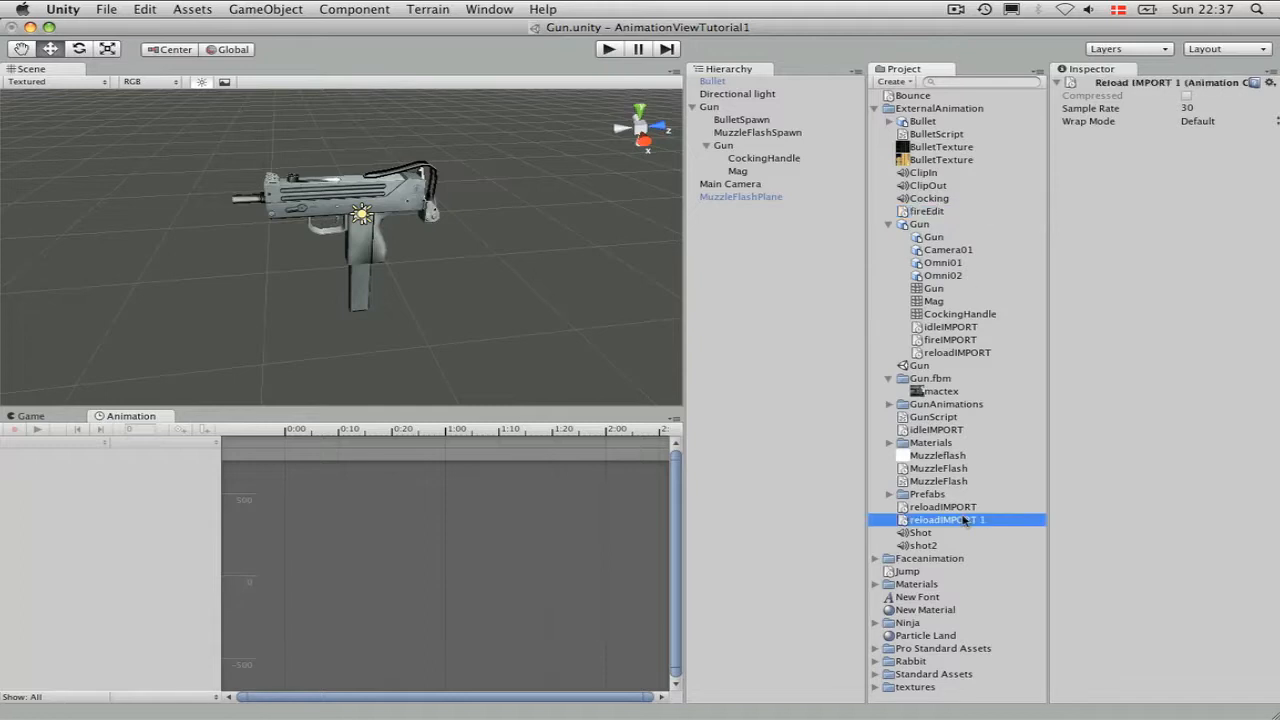
{"action": "key", "text": "Return"}
{"action": "key", "text": "Right"}
{"action": "key", "text": "BackSpace"}
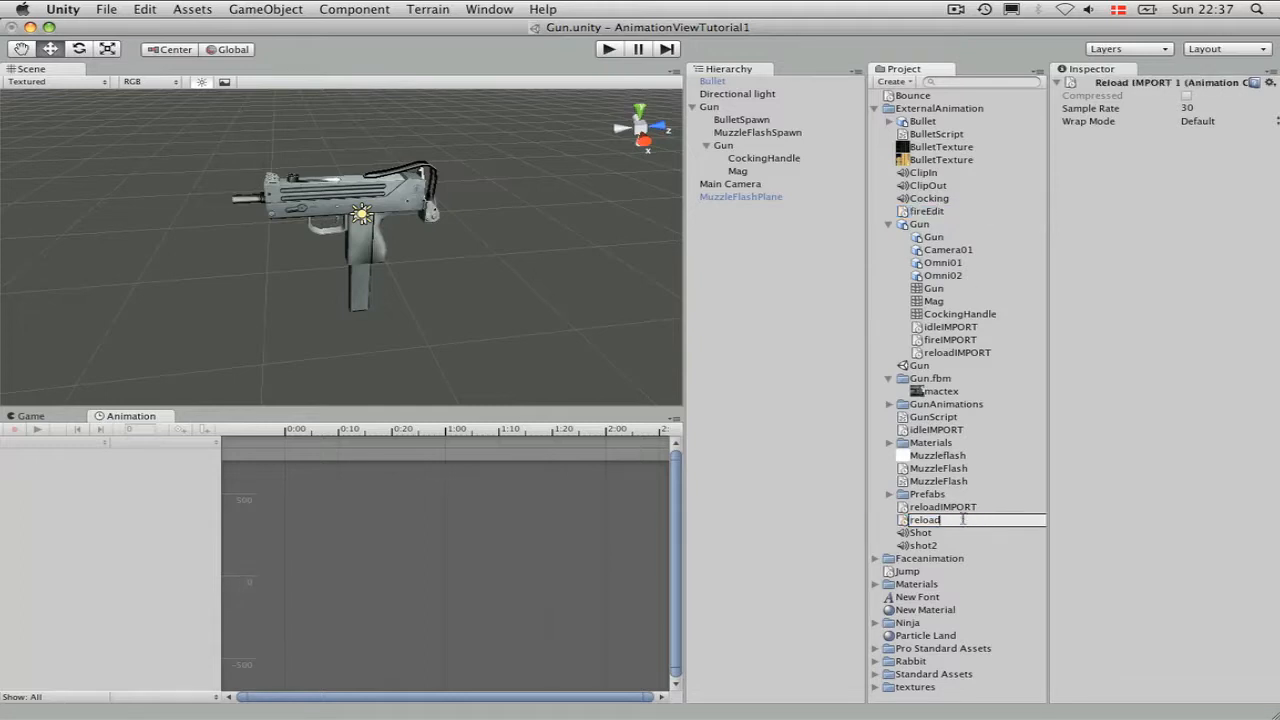
{"action": "type", "text": "Edit"}
{"action": "key", "text": "Return"}
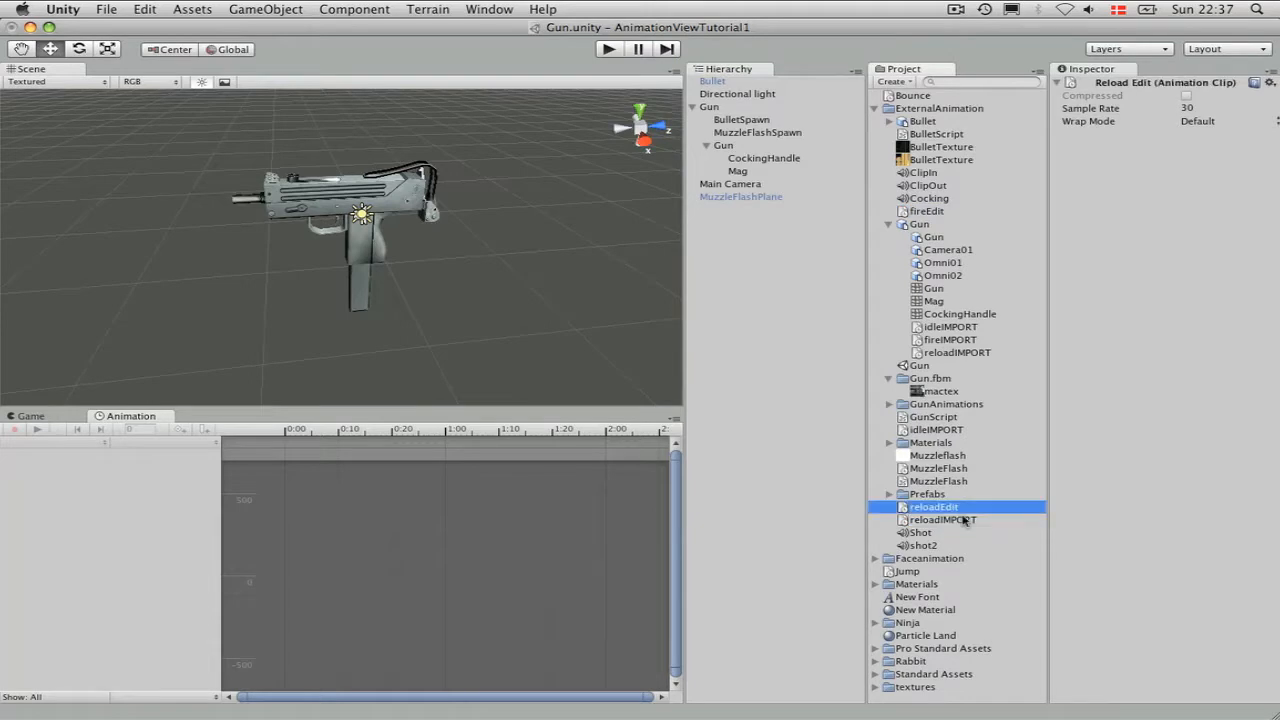
- Rename the duplicated idleIMPORT clip to idleEdit
{"action": "left_click", "coordinate": [938, 430]}
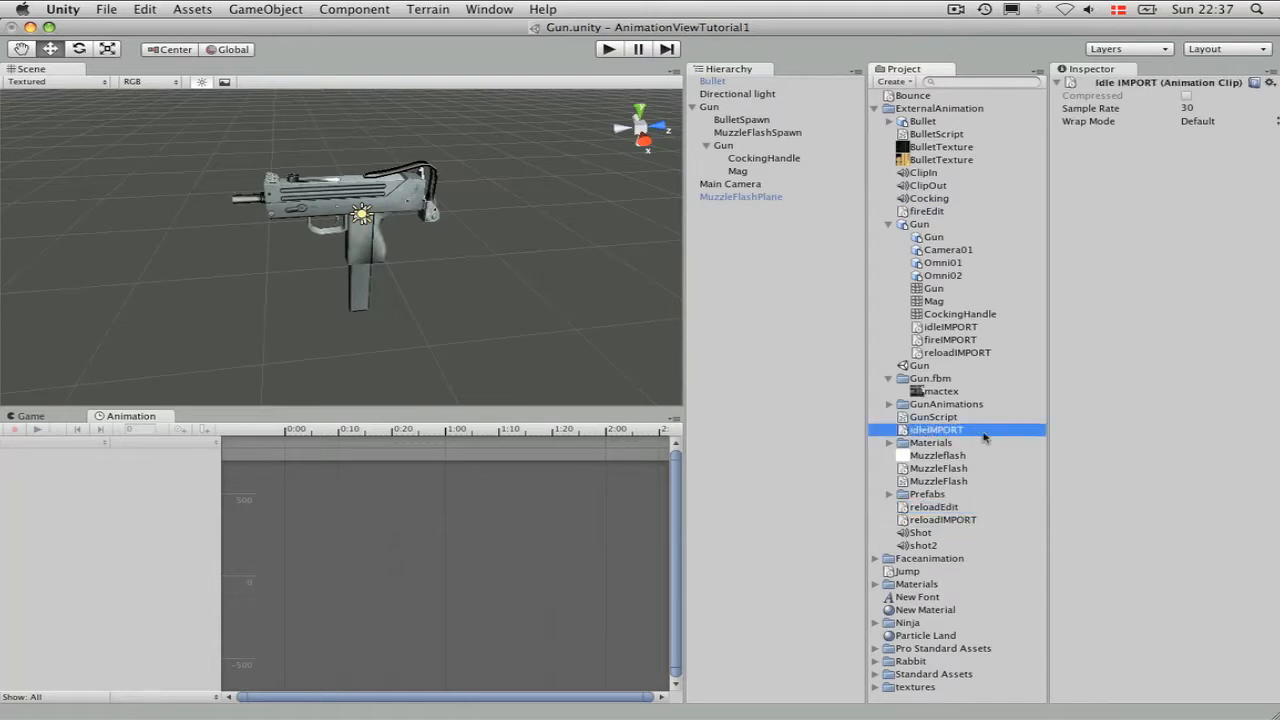
{"action": "key", "text": "Return"}
{"action": "key", "text": "Right"}
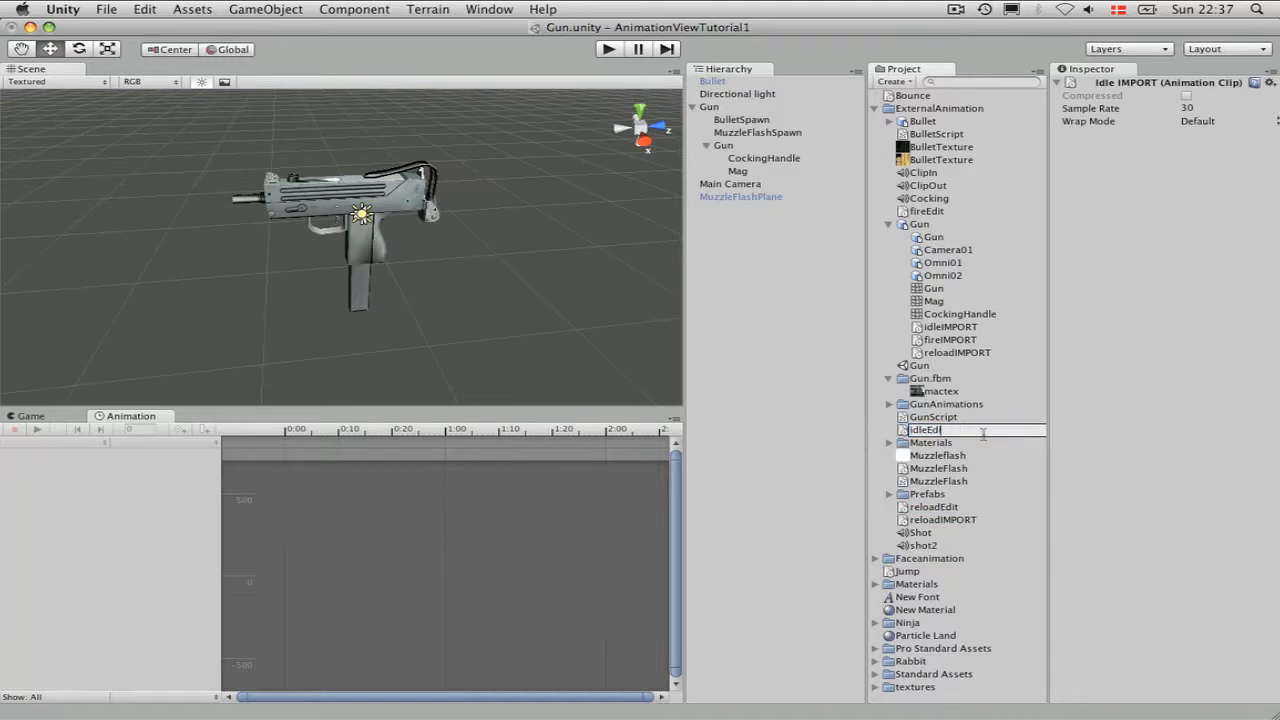
{"action": "type", "text": "Edit"}
{"action": "key", "text": "Return"}
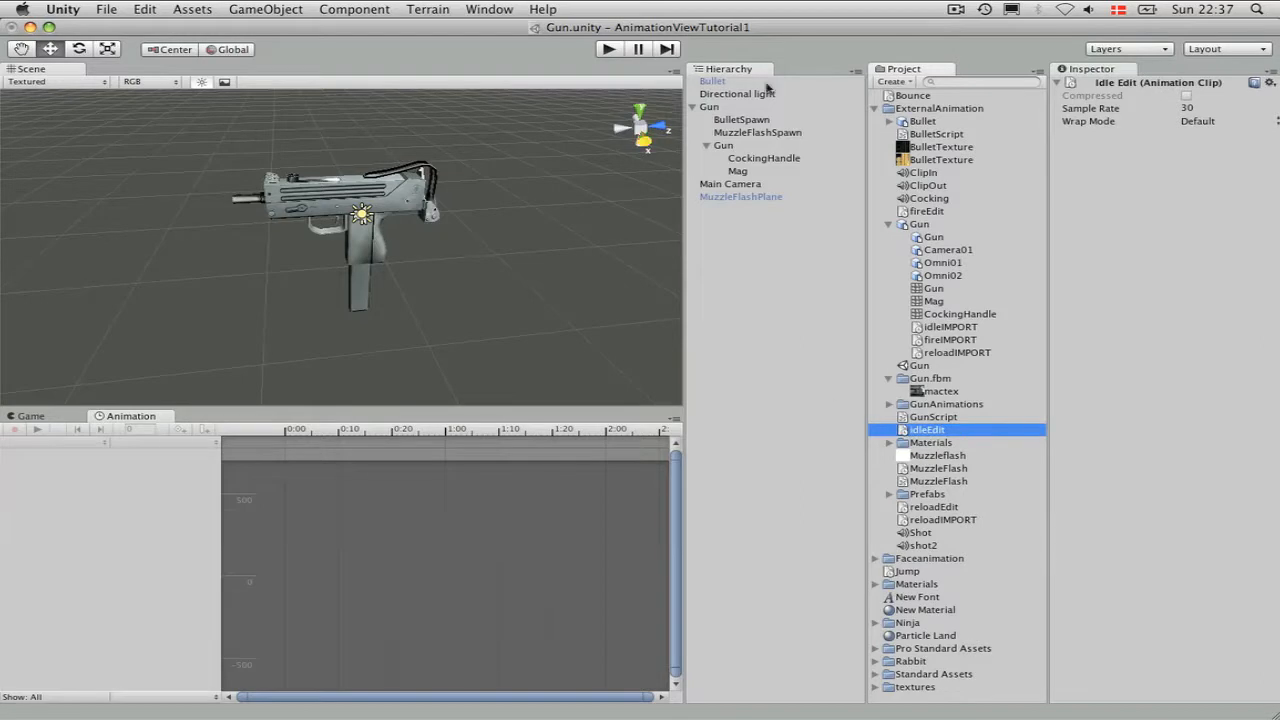
- Assign fireEdit, reloadEdit and idleEdit to Elements 0, 1 and 2 of the scene Gun's animations, and display reloadEdit in the Animation view
{"action": "left_click", "coordinate": [709, 107]}
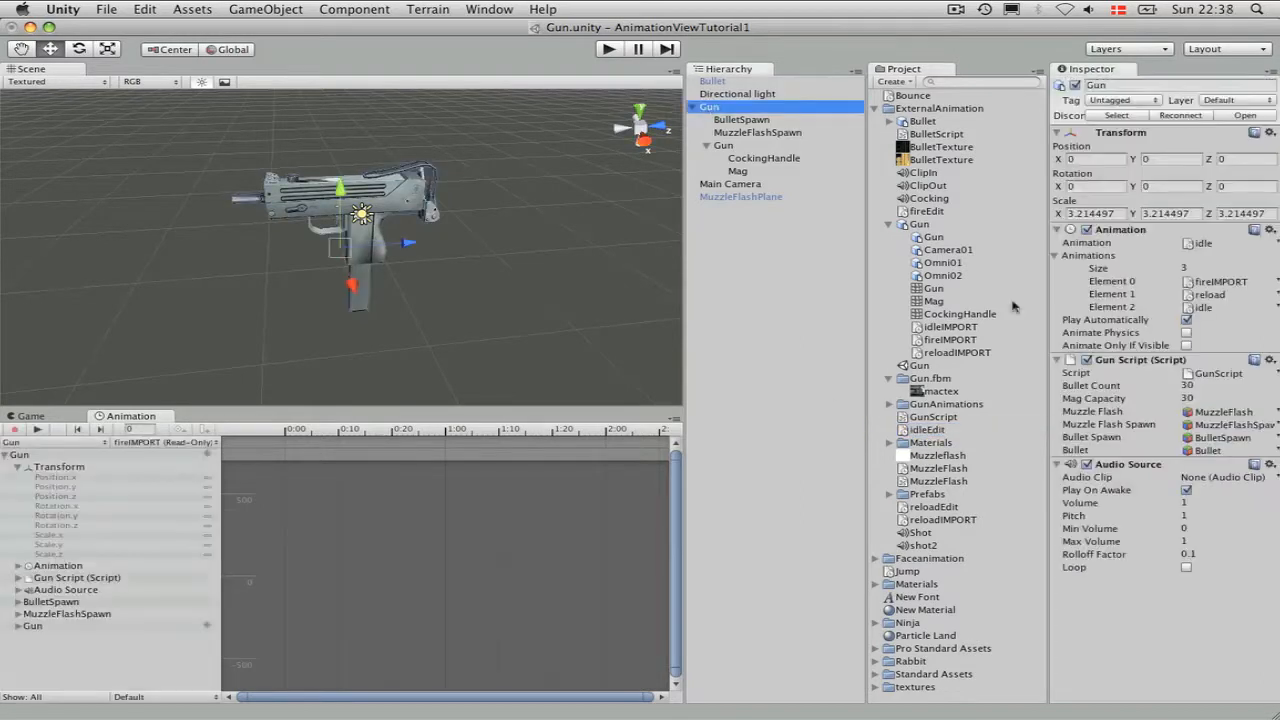
{"action": "left_click", "coordinate": [1276, 283]}
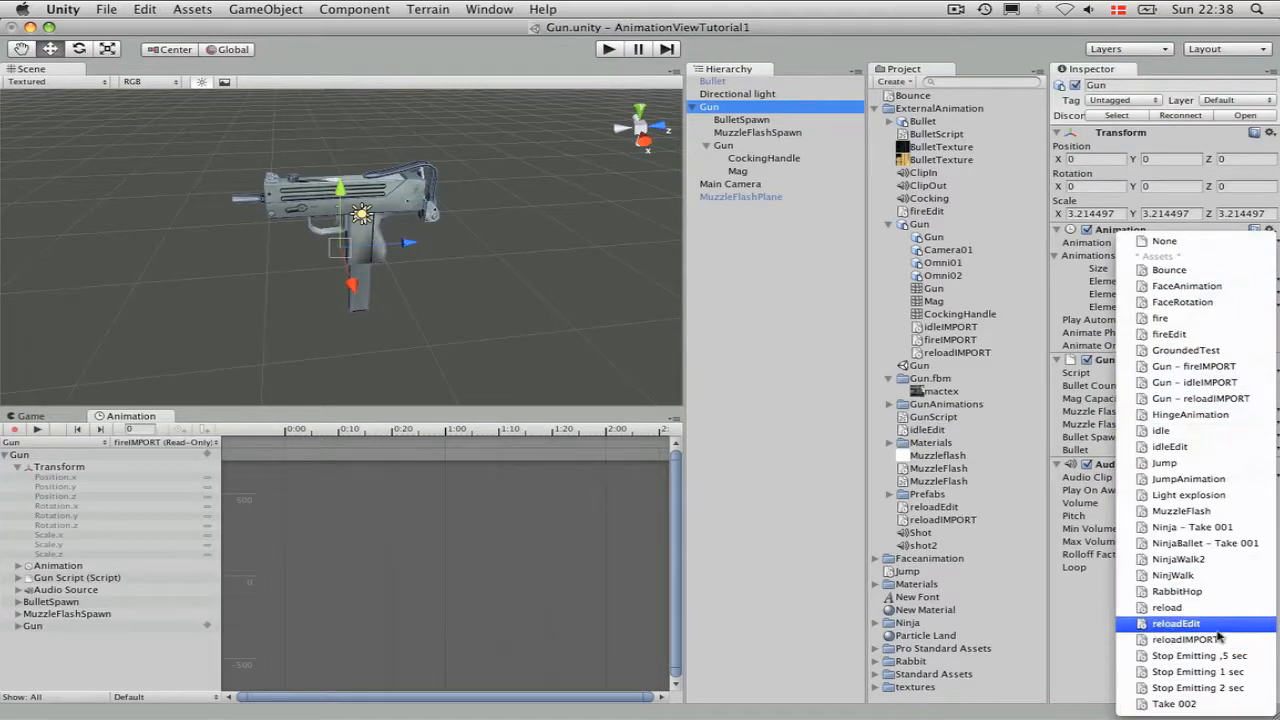
{"action": "left_click", "coordinate": [1173, 338]}
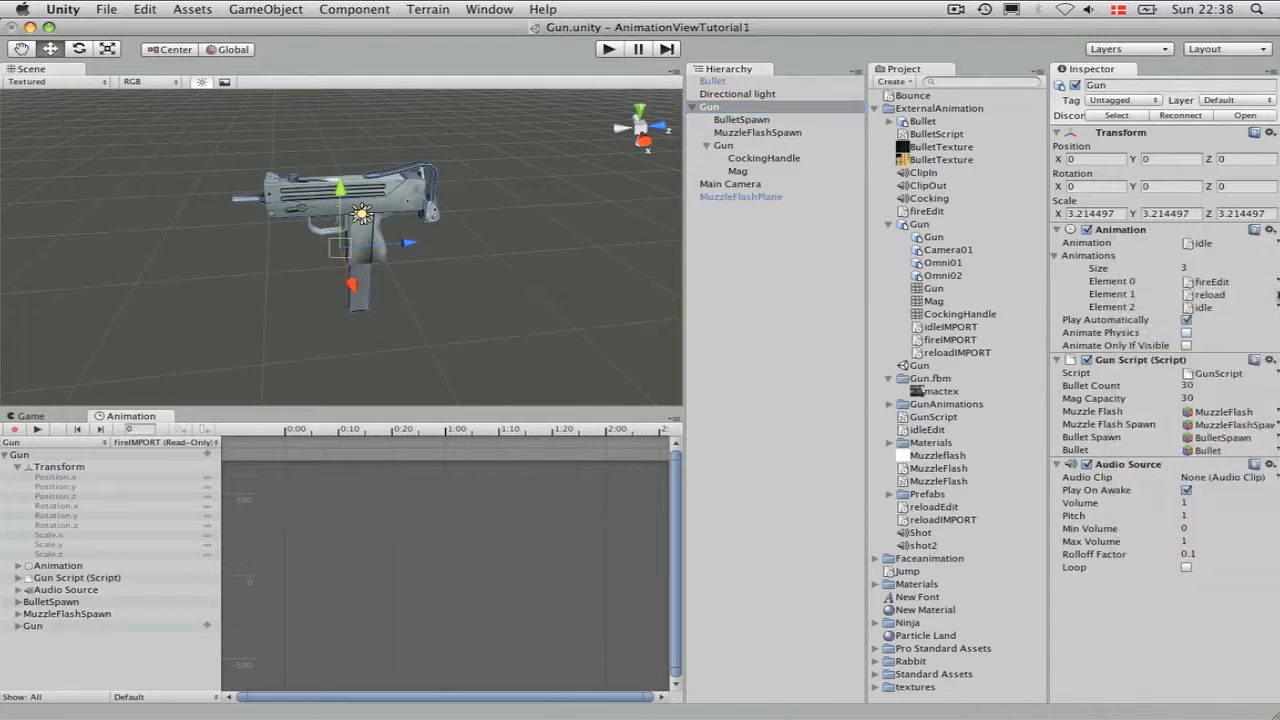
{"action": "left_click", "coordinate": [1273, 283]}
{"action": "left_click", "coordinate": [1180, 624]}
{"action": "left_click", "coordinate": [1274, 307]}
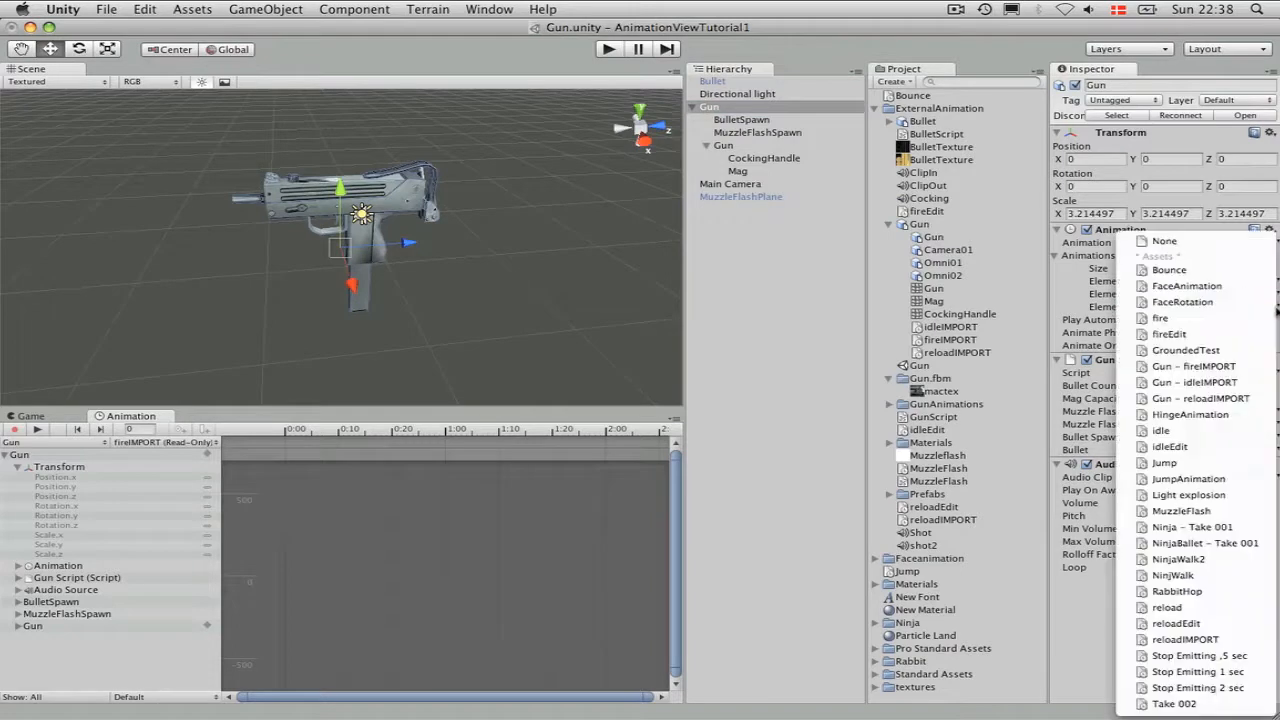
{"action": "left_click", "coordinate": [1193, 447]}
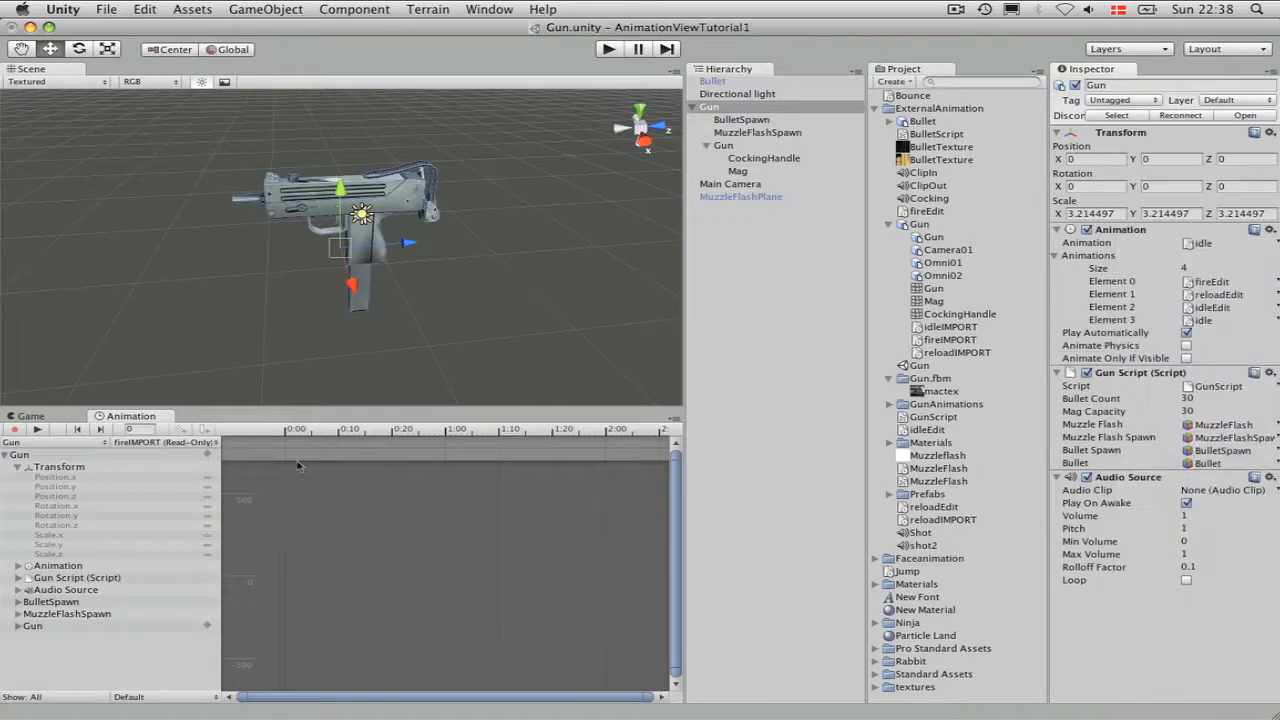
{"action": "left_click", "coordinate": [187, 446]}
{"action": "left_click", "coordinate": [186, 456]}
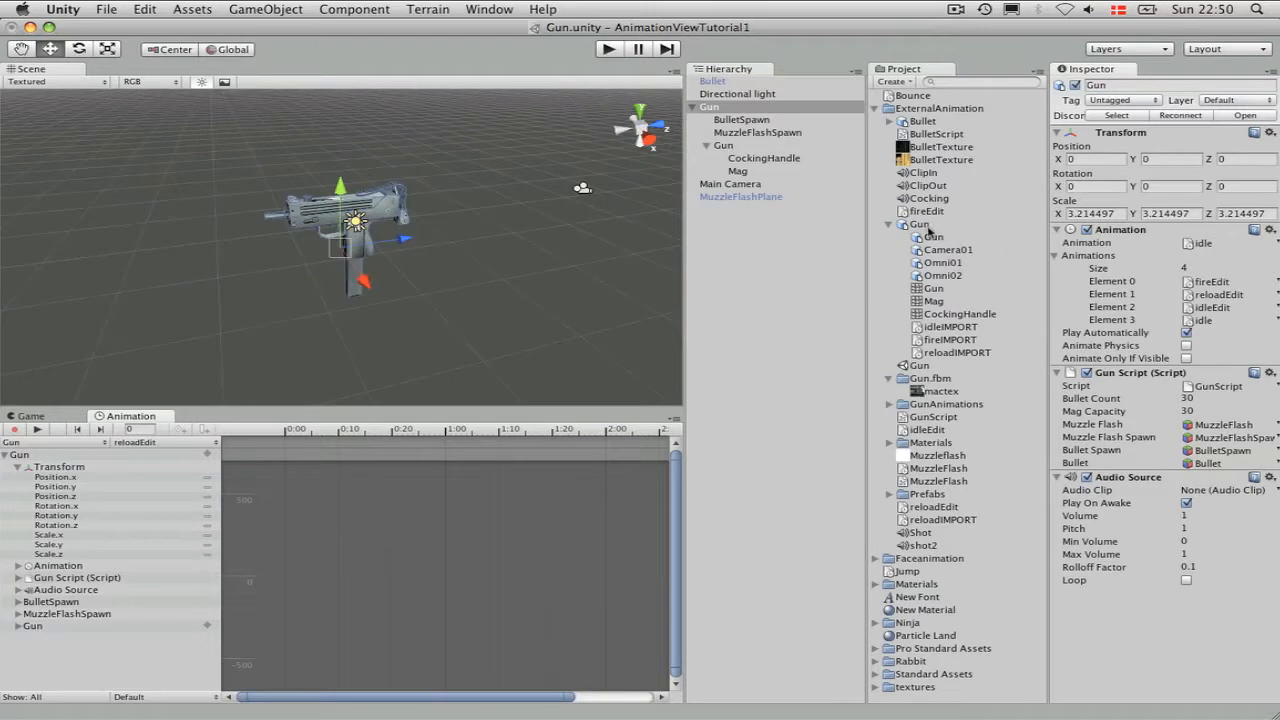
- Review the Gun model's split-animation import settings and its idleIMPORT, fireIMPORT and reloadIMPORT clips in the project
{"action": "left_click", "coordinate": [928, 230]}
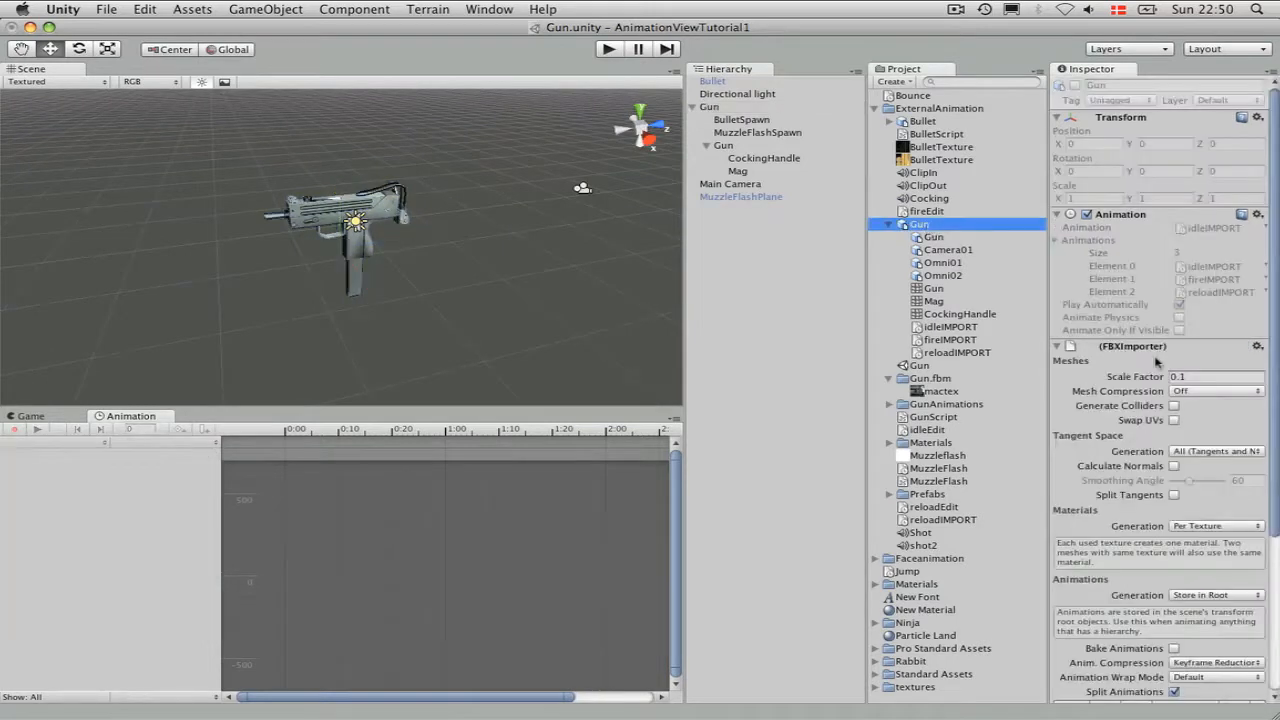
{"action": "scroll", "coordinate": [1155, 362], "scroll_direction": "down", "scroll_amount": 5}
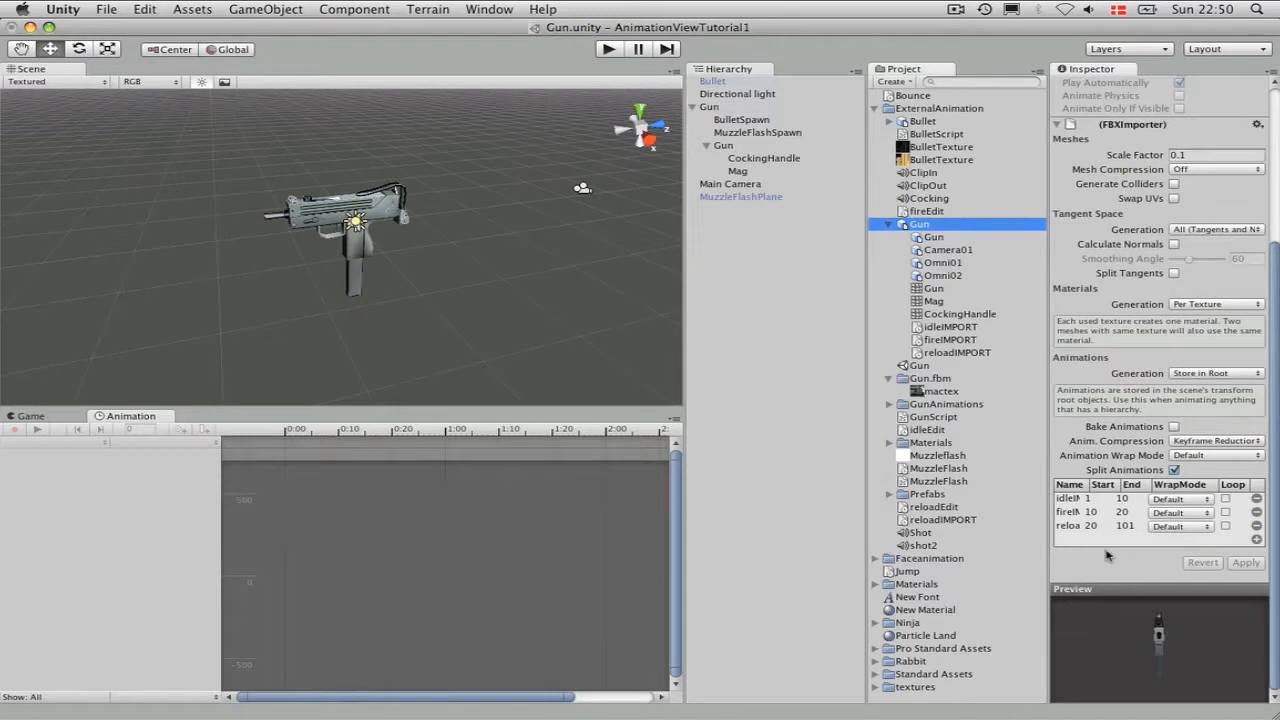
{"action": "left_click", "coordinate": [942, 339]}
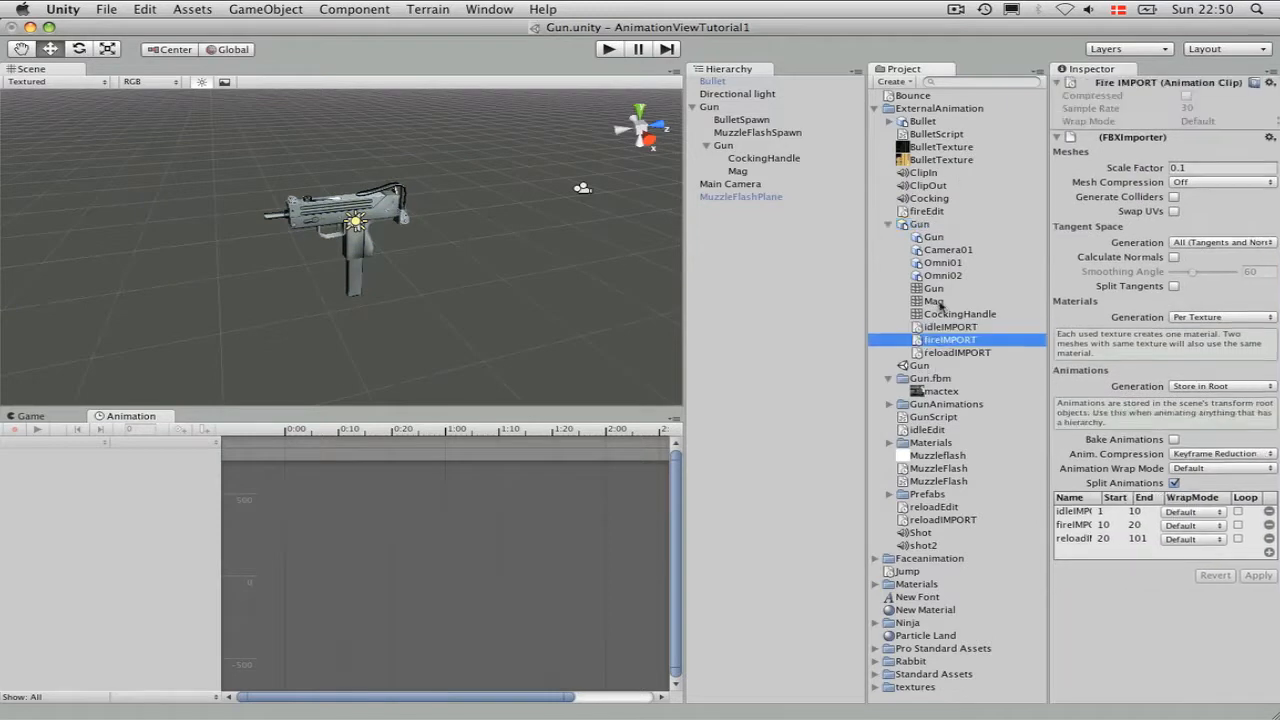
{"action": "left_click", "coordinate": [933, 229]}
{"action": "scroll", "coordinate": [1113, 568], "scroll_direction": "down", "scroll_amount": 5}
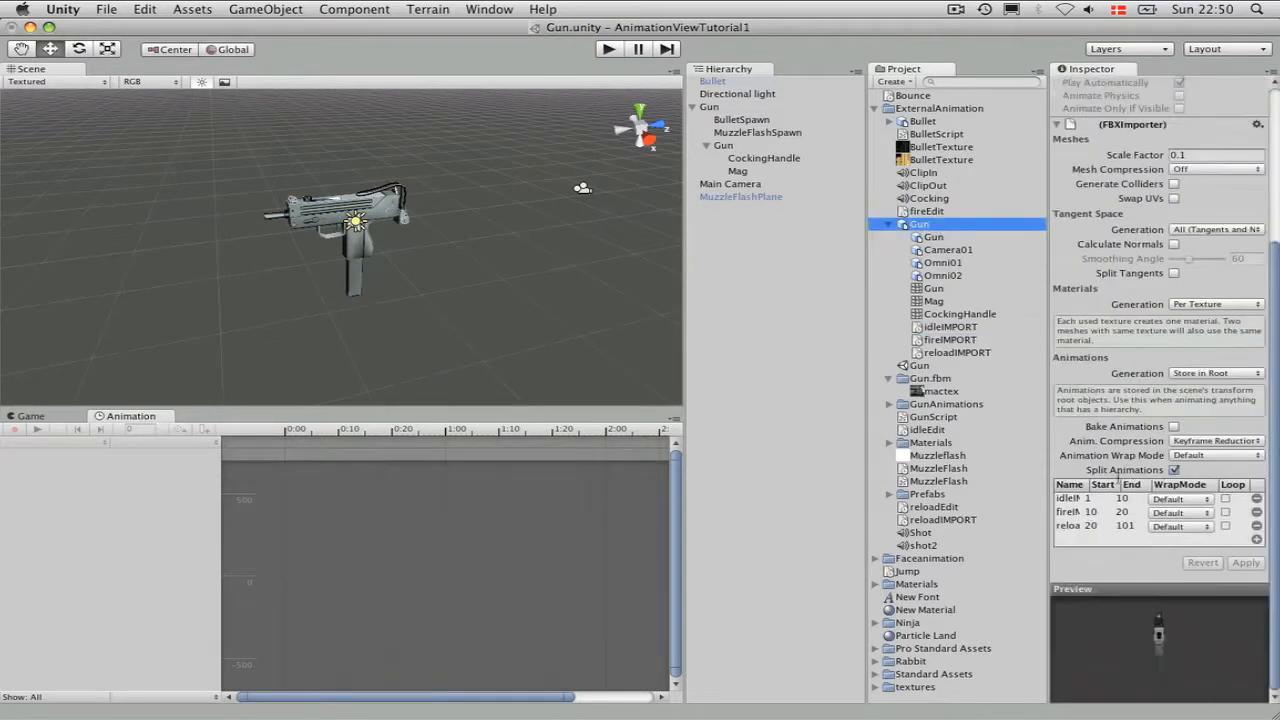
{"action": "left_click", "coordinate": [946, 331]}
{"action": "left_click", "coordinate": [947, 339]}
{"action": "left_click", "coordinate": [950, 353]}
{"action": "left_click", "coordinate": [948, 338]}
{"action": "left_click", "coordinate": [947, 327]}
{"action": "left_click", "coordinate": [948, 340]}
{"action": "left_click", "coordinate": [950, 353]}
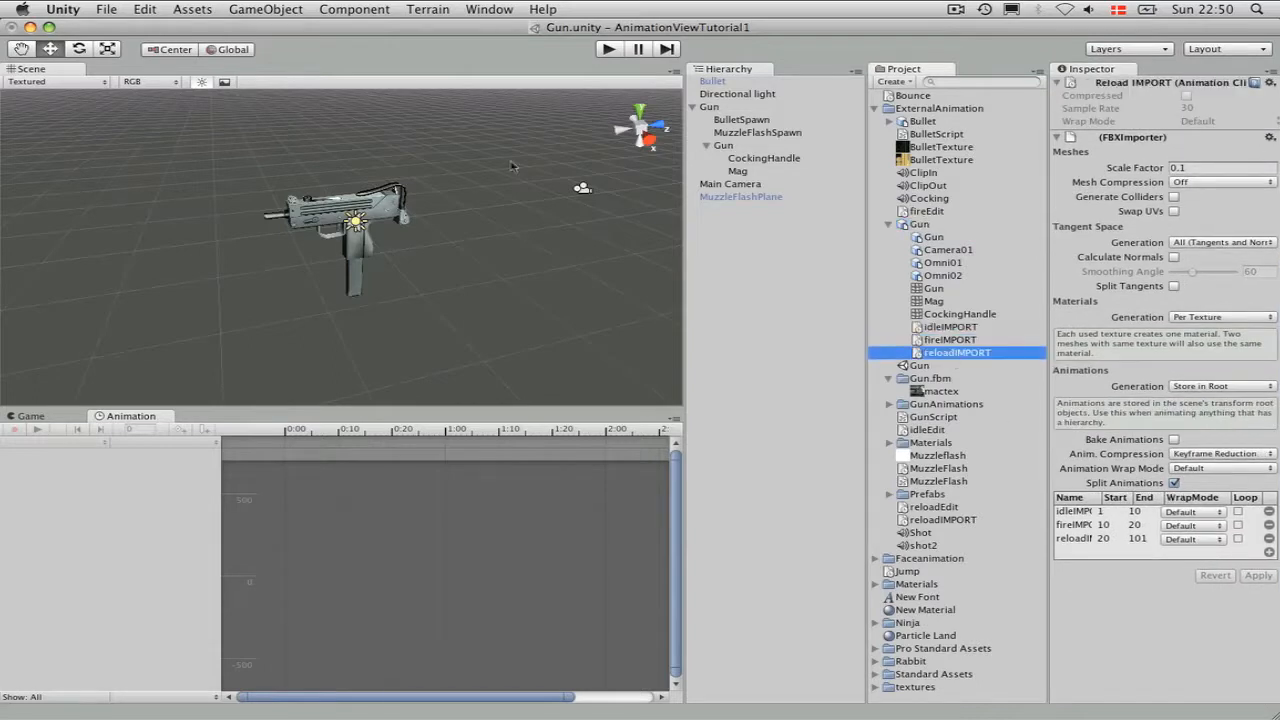
{"action": "left_click", "coordinate": [107, 9]}
{"action": "mouse_move", "coordinate": [145, 9]}
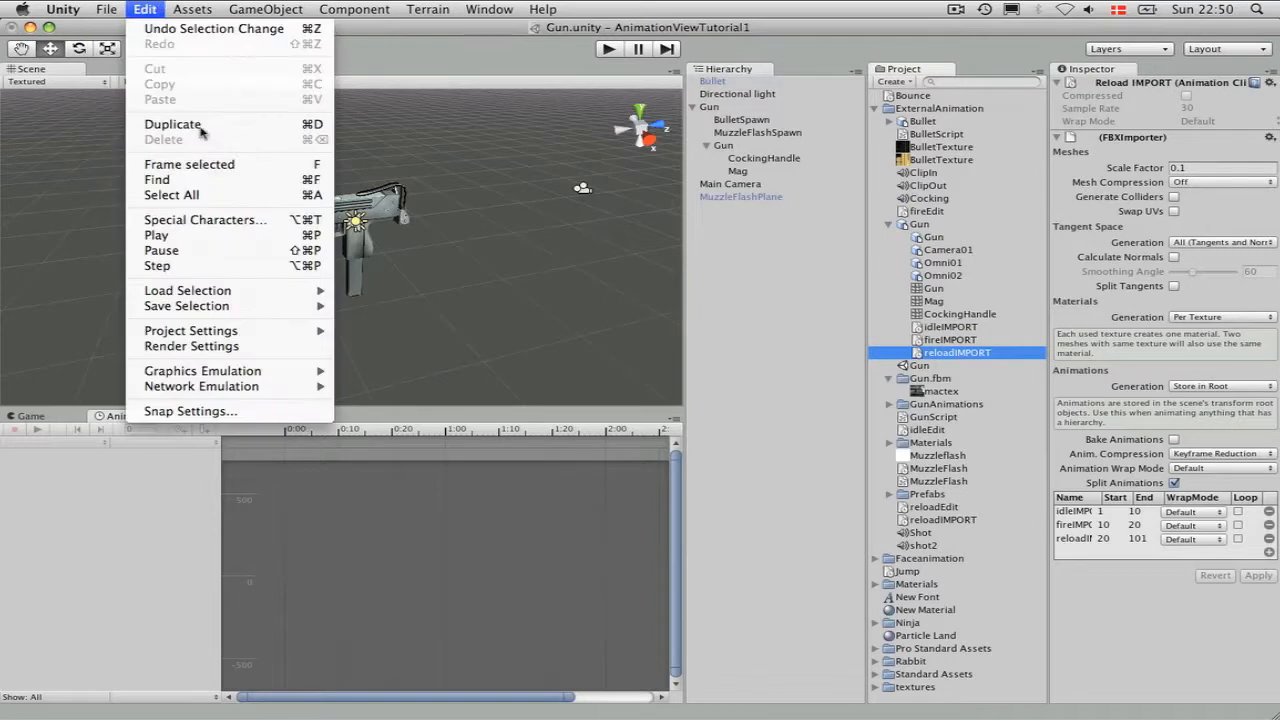
{"action": "left_click", "coordinate": [968, 353]}
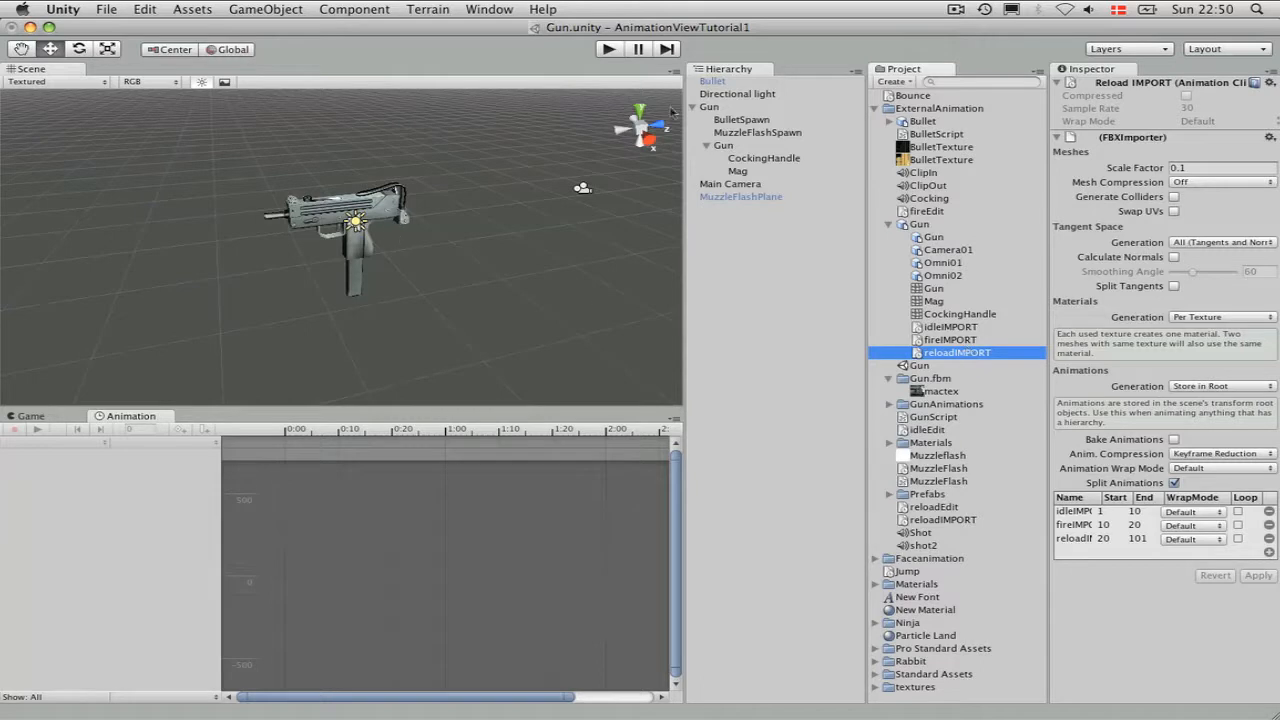
- Show only the animated properties of the scene Gun's reloadEdit clip and expand the child Gun to display its Transform curves
{"action": "left_click", "coordinate": [708, 107]}
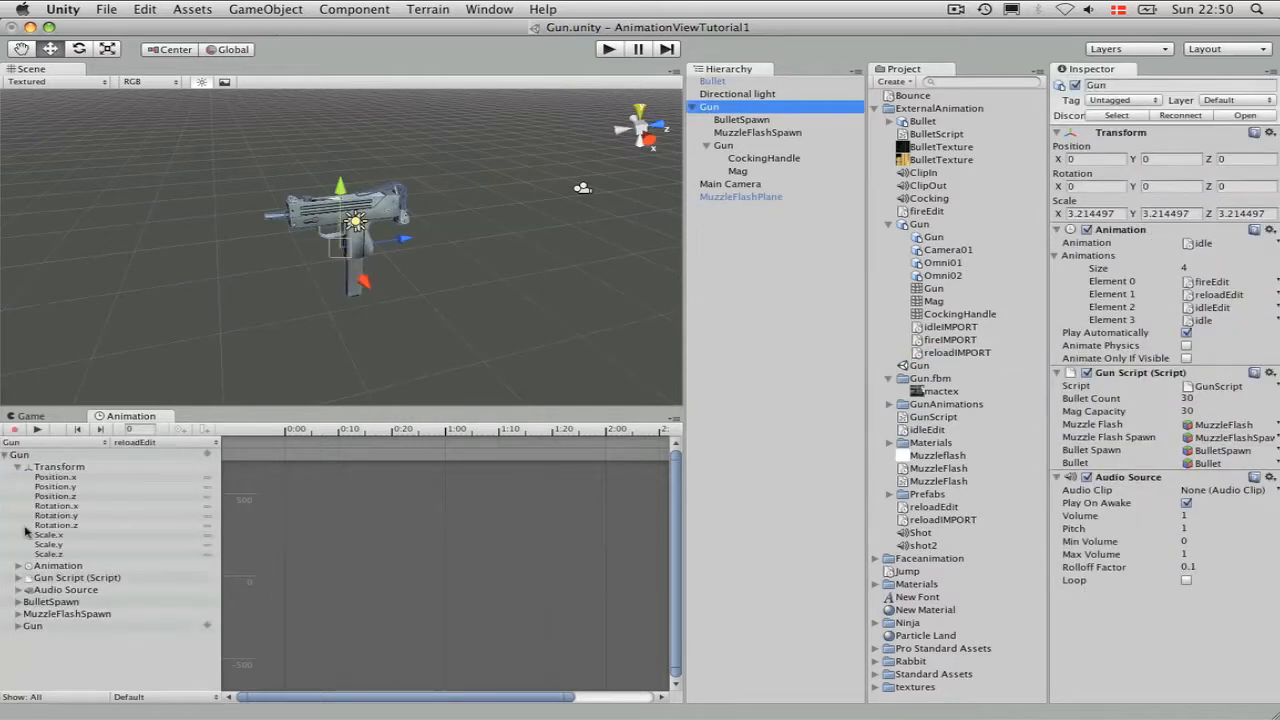
{"action": "left_click", "coordinate": [29, 698]}
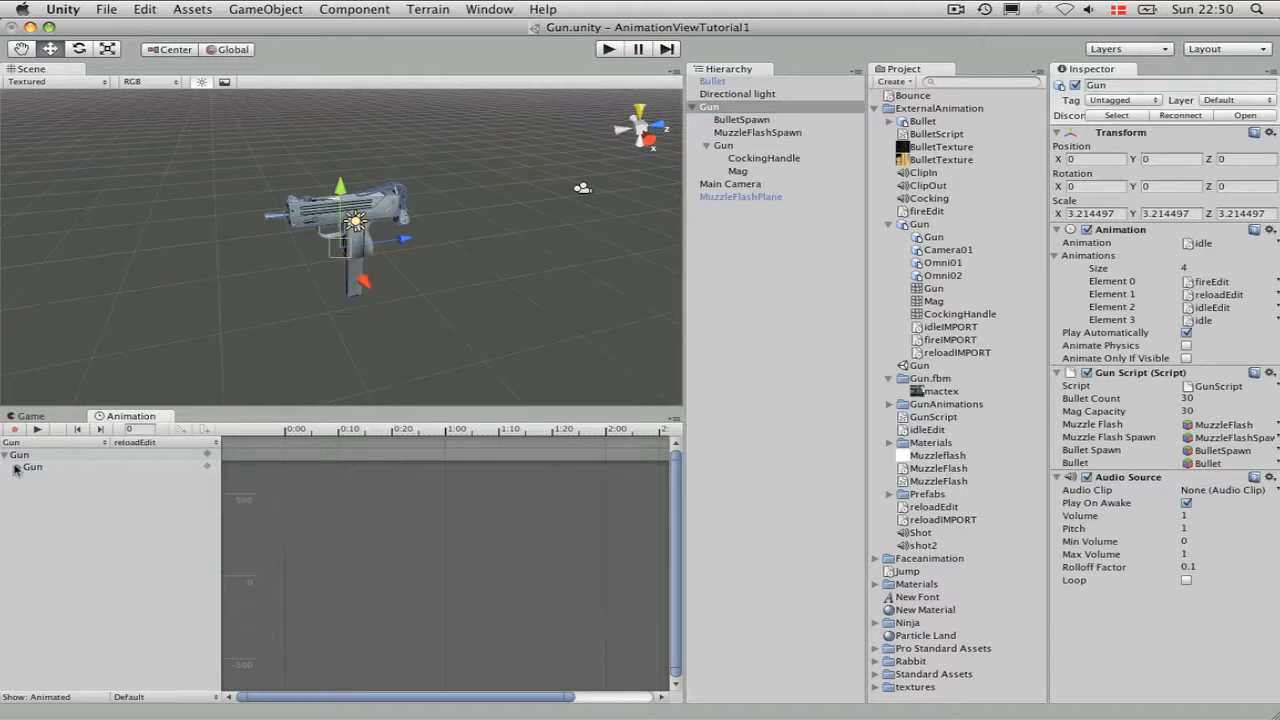
{"action": "left_click", "coordinate": [17, 467]}
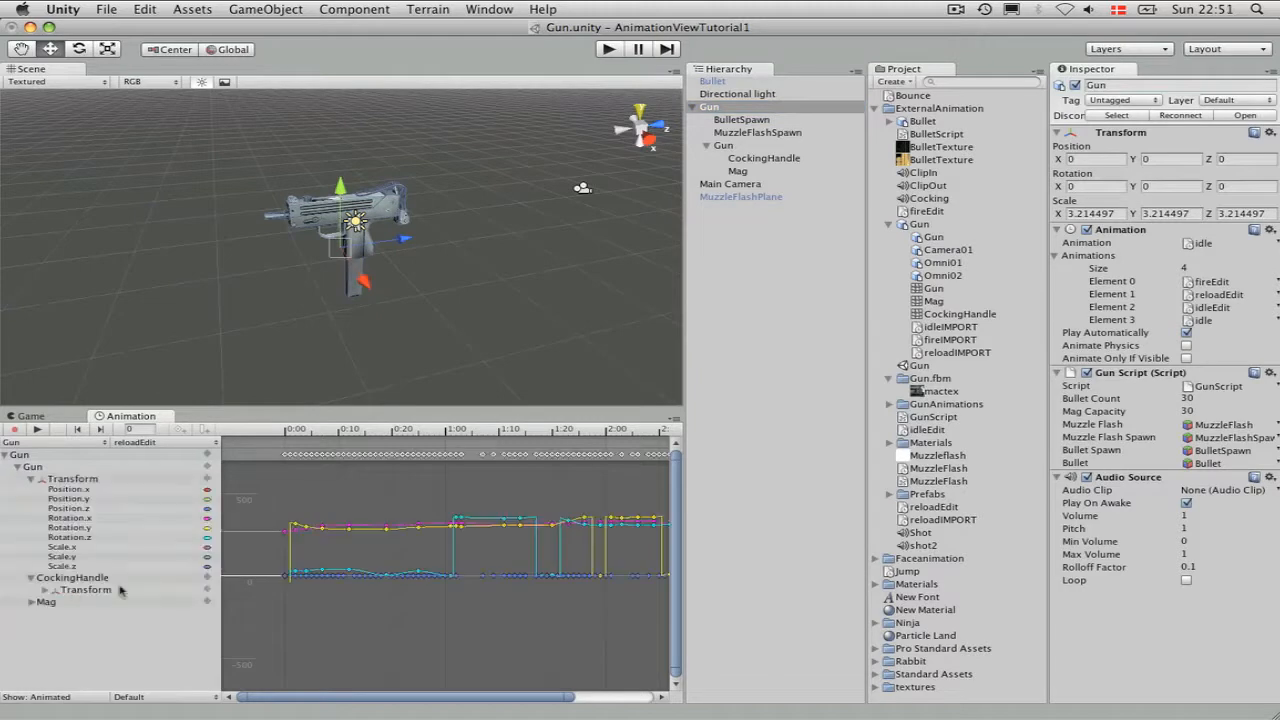
{"action": "scroll", "coordinate": [365, 550], "scroll_direction": "up", "scroll_amount": 4}
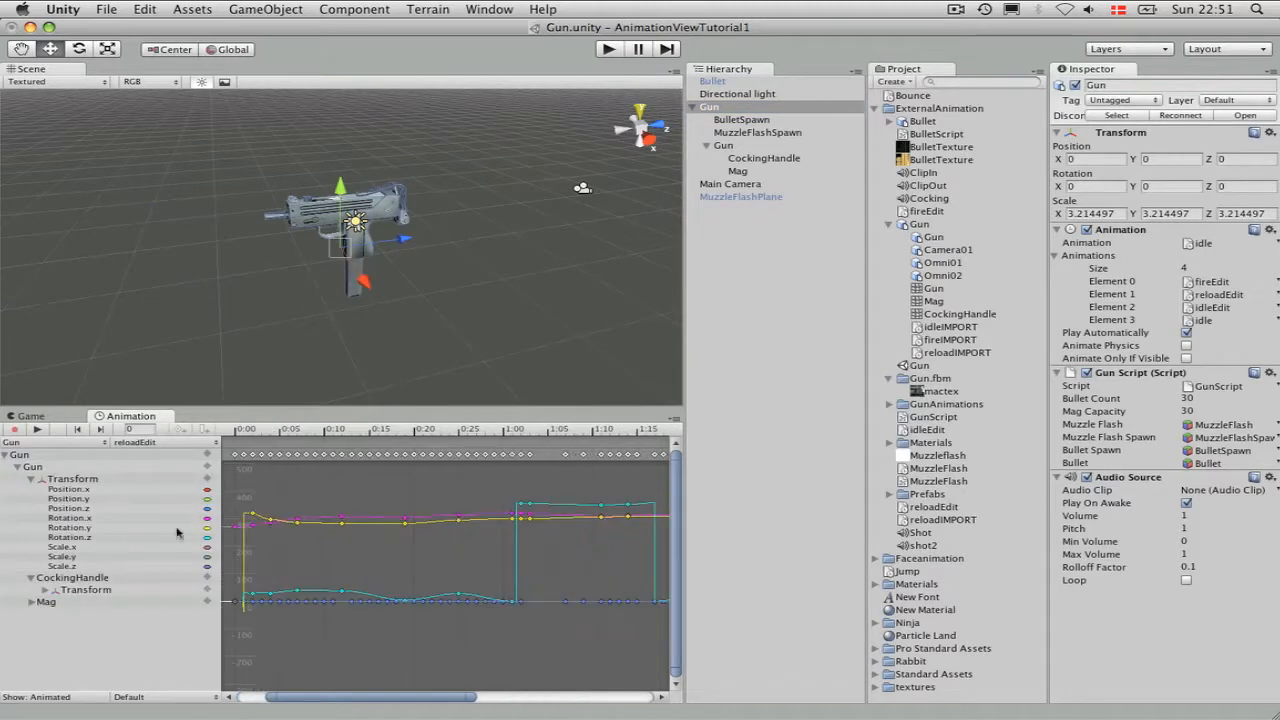
- Isolate the child Gun's Rotation.y curve in reloadEdit and raise its keyframe at frame 12 to about 308
{"action": "left_click", "coordinate": [100, 527]}
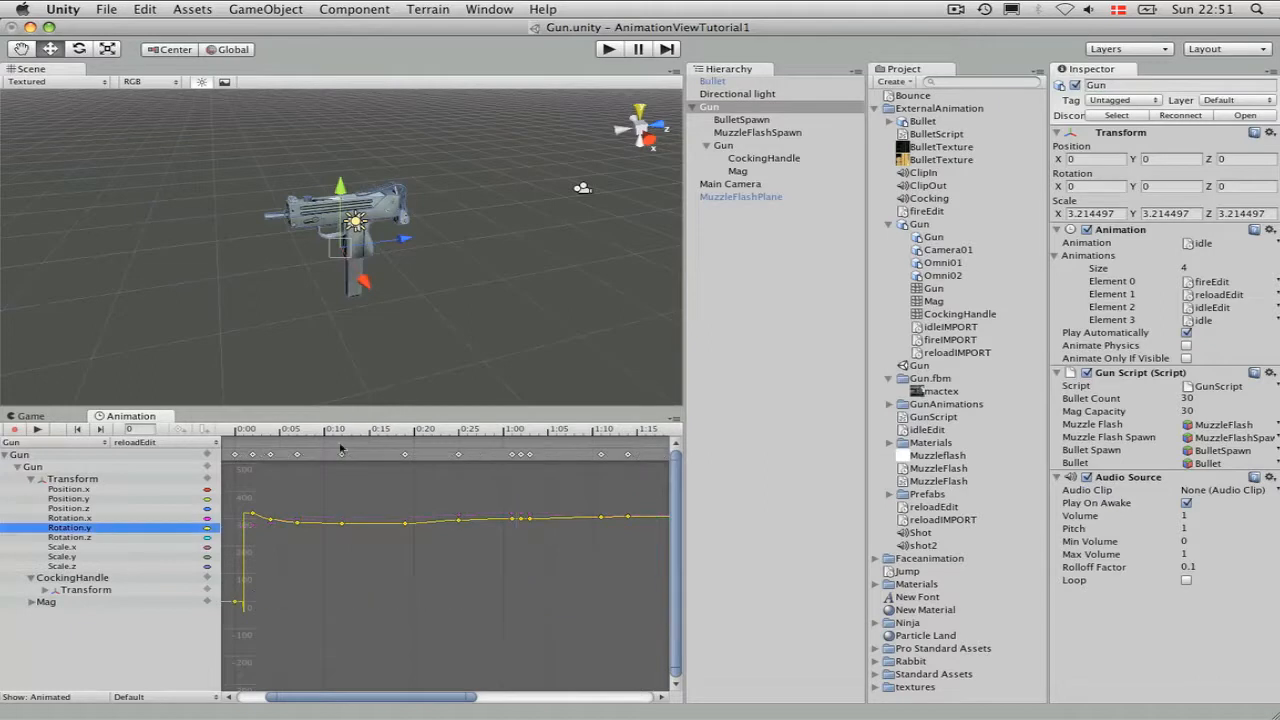
{"action": "mouse_move", "coordinate": [338, 440]}
{"action": "left_mouse_down"}
{"action": "mouse_move", "coordinate": [250, 443]}
{"action": "mouse_move", "coordinate": [341, 446]}
{"action": "left_mouse_up"}
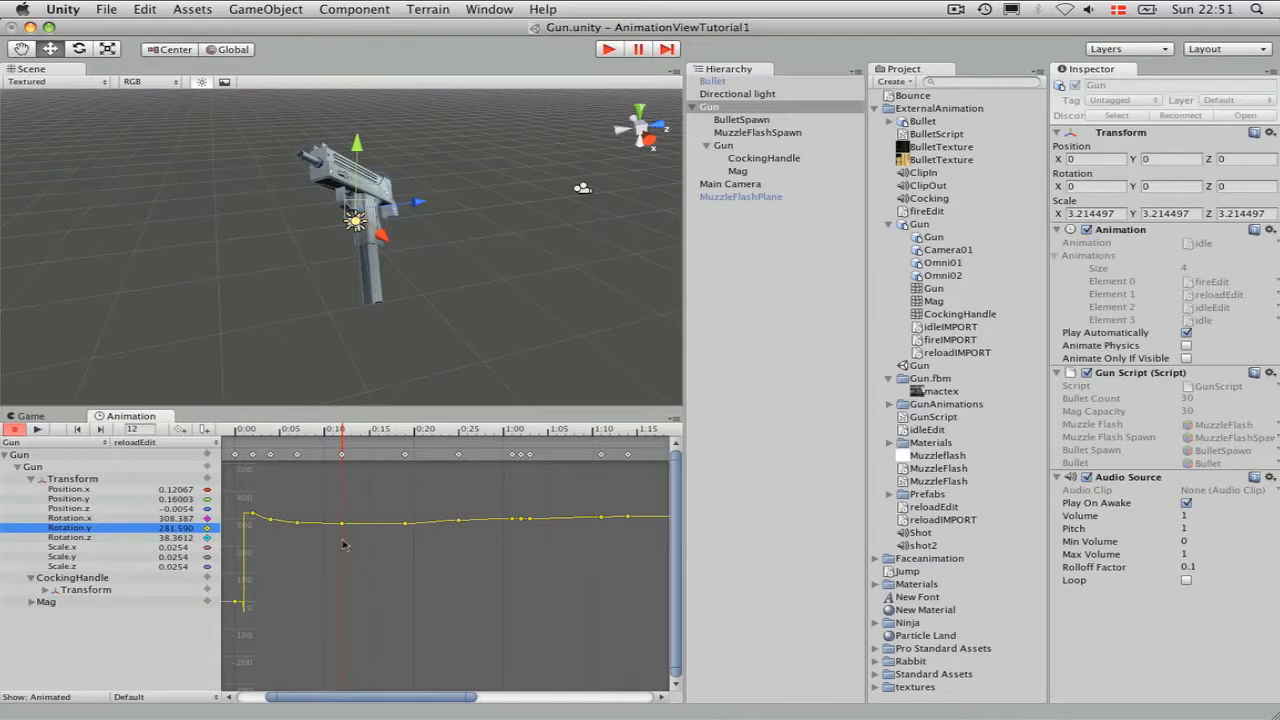
{"action": "mouse_move", "coordinate": [340, 530]}
{"action": "left_mouse_down"}
{"action": "mouse_move", "coordinate": [343, 520]}
{"action": "mouse_move", "coordinate": [343, 546]}
{"action": "mouse_move", "coordinate": [343, 517]}
{"action": "left_mouse_up"}
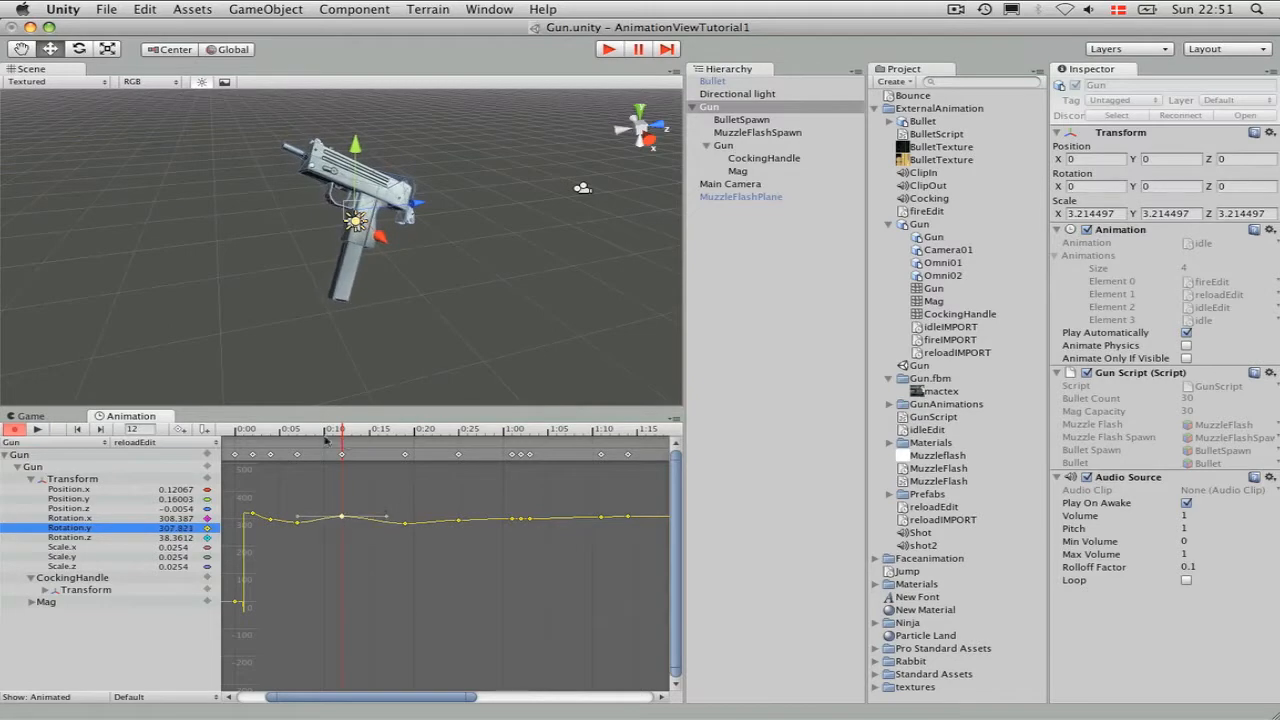
- Raise the next Rotation.y keyframe, near frame 19, slightly above the frame 12 keyframe and scrub back to frame 11 to preview the motion
{"action": "left_click_drag", "start_coordinate": [343, 430], "coordinate": [405, 443]}
{"action": "left_click_drag", "start_coordinate": [405, 522], "coordinate": [408, 518]}
{"action": "left_click_drag", "start_coordinate": [407, 437], "coordinate": [336, 440]}
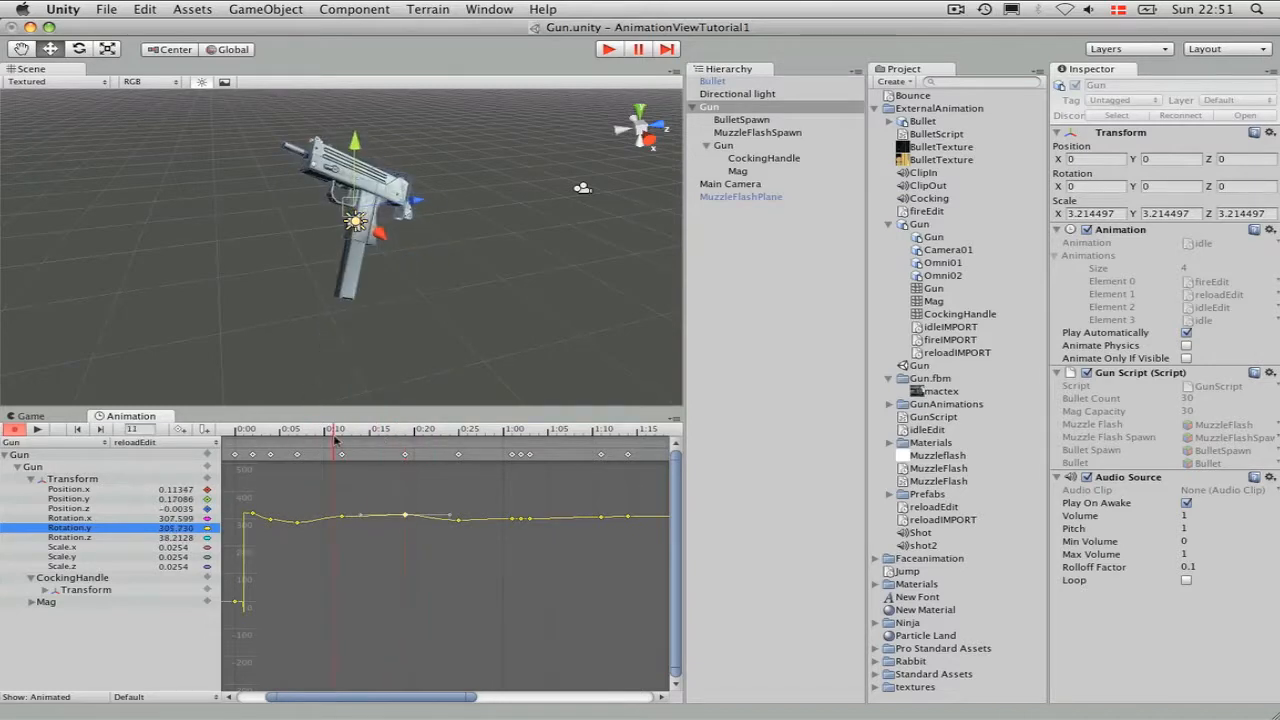